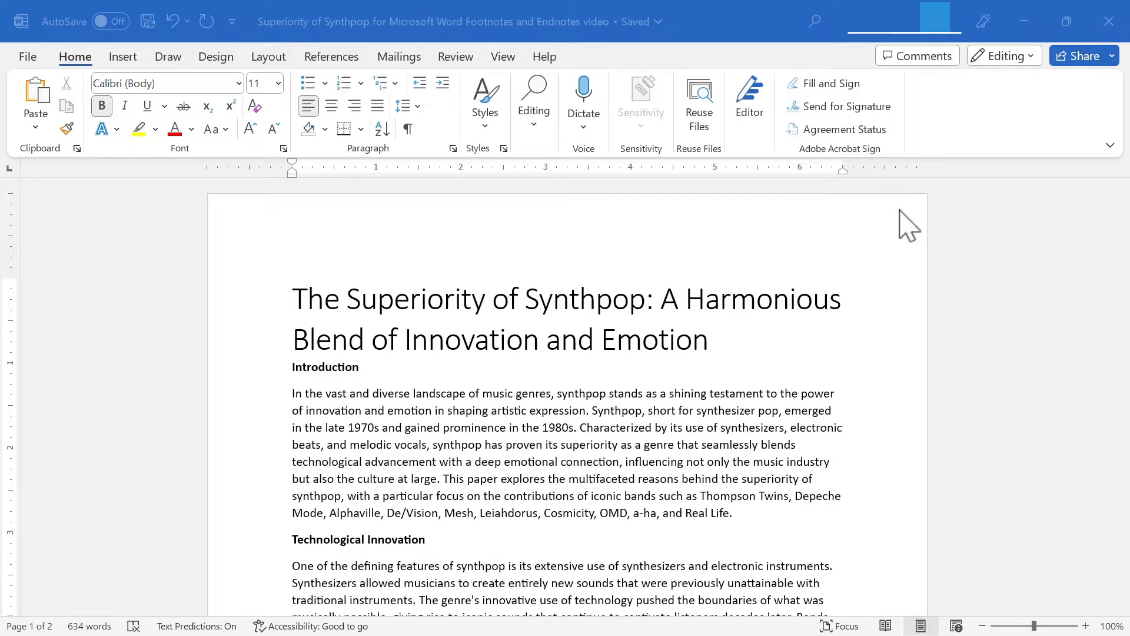
Insert a footnote after "Leiahdorus" in the Introduction paragraph reading "One of the most talented and excellent of all underground synthpop bands."
scroll(562, 380, down, 1)
scroll(563, 379, up, 1)
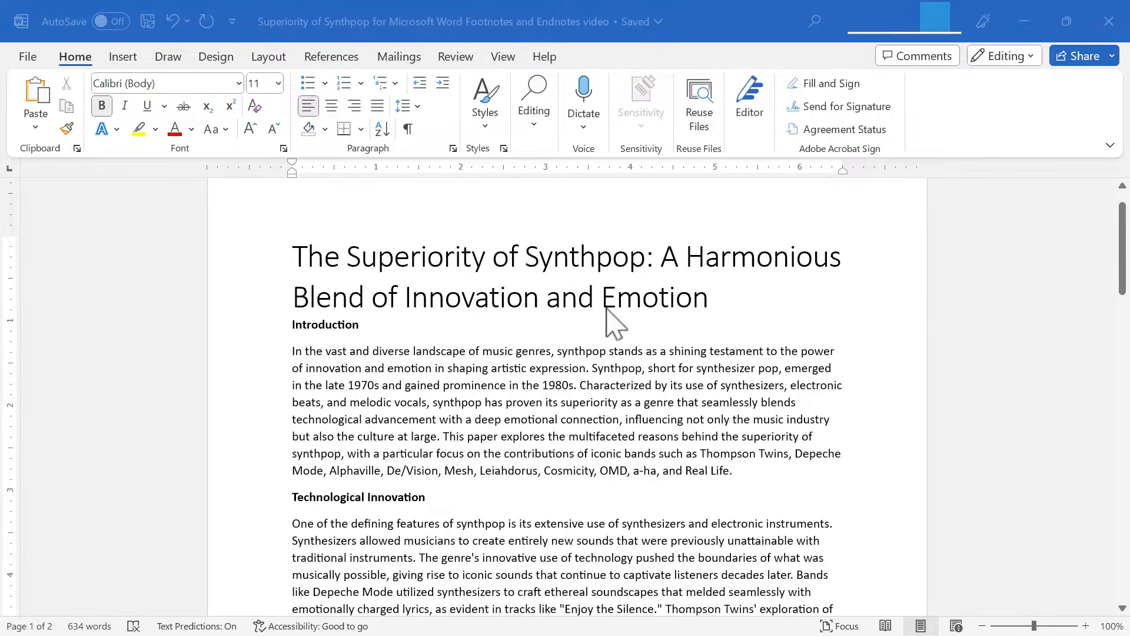
scroll(604, 321, down, 2)
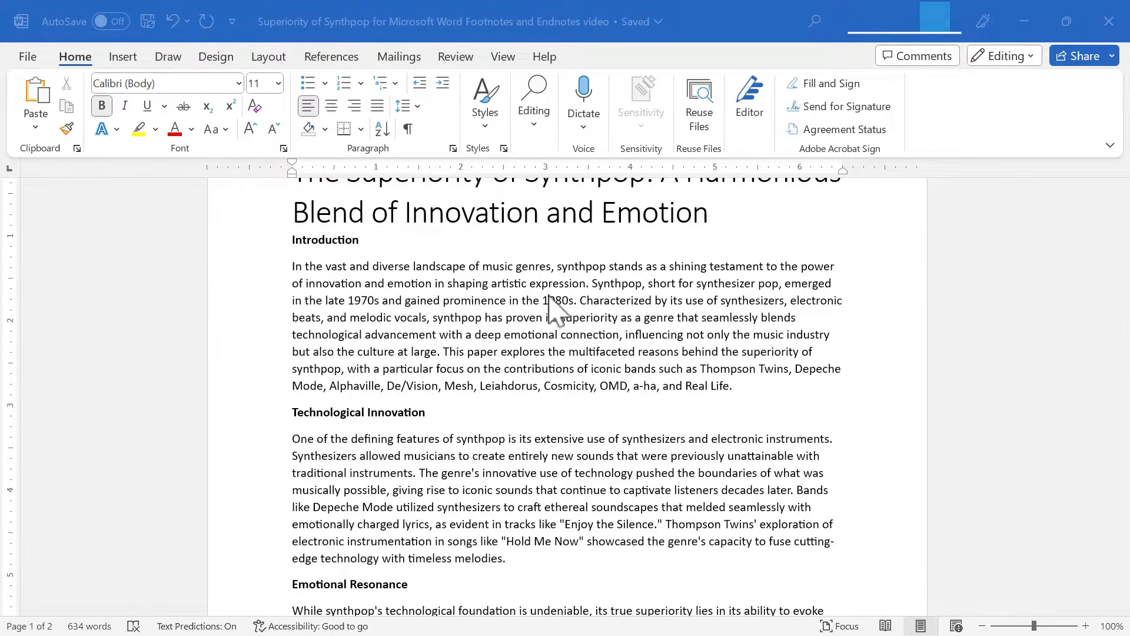
click(535, 389)
click(570, 389)
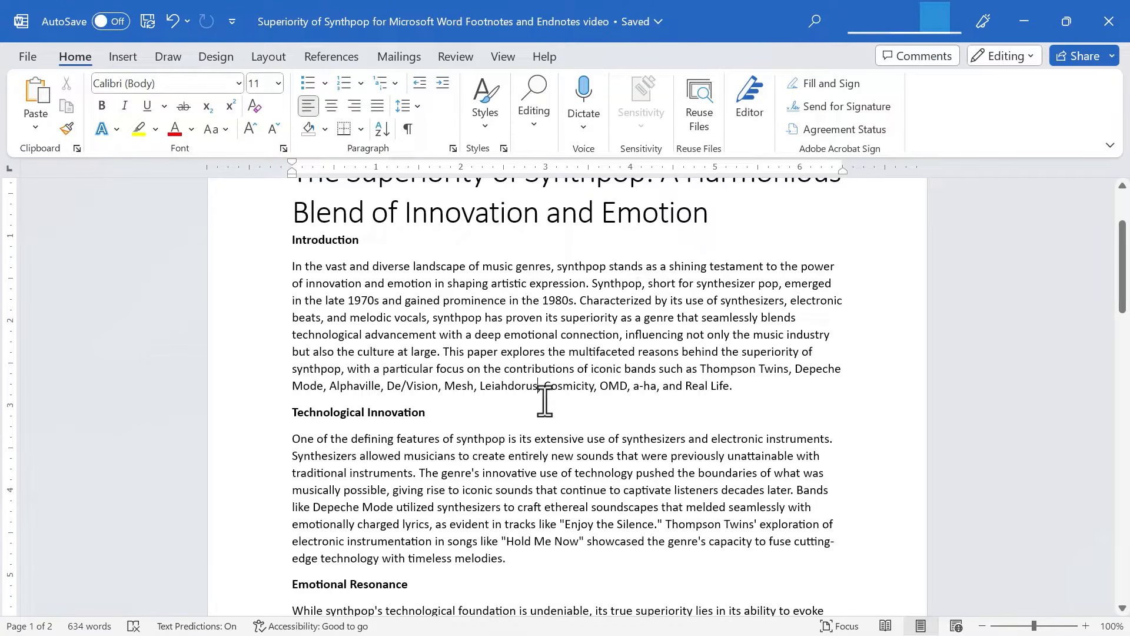
click(327, 56)
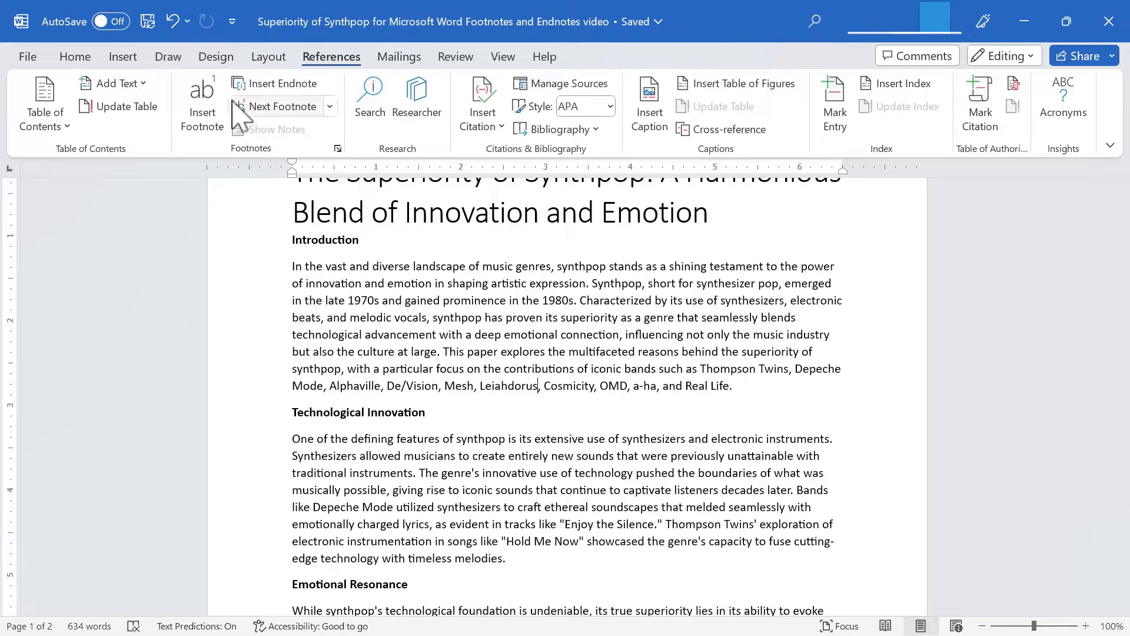
click(206, 107)
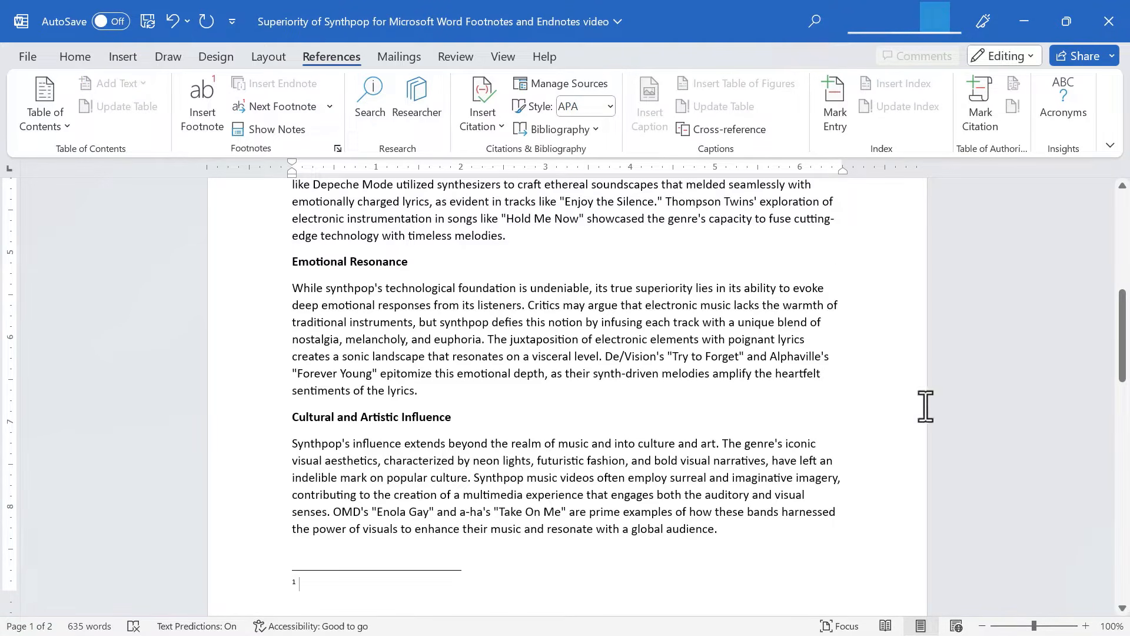
drag(1123, 356, 1107, 208)
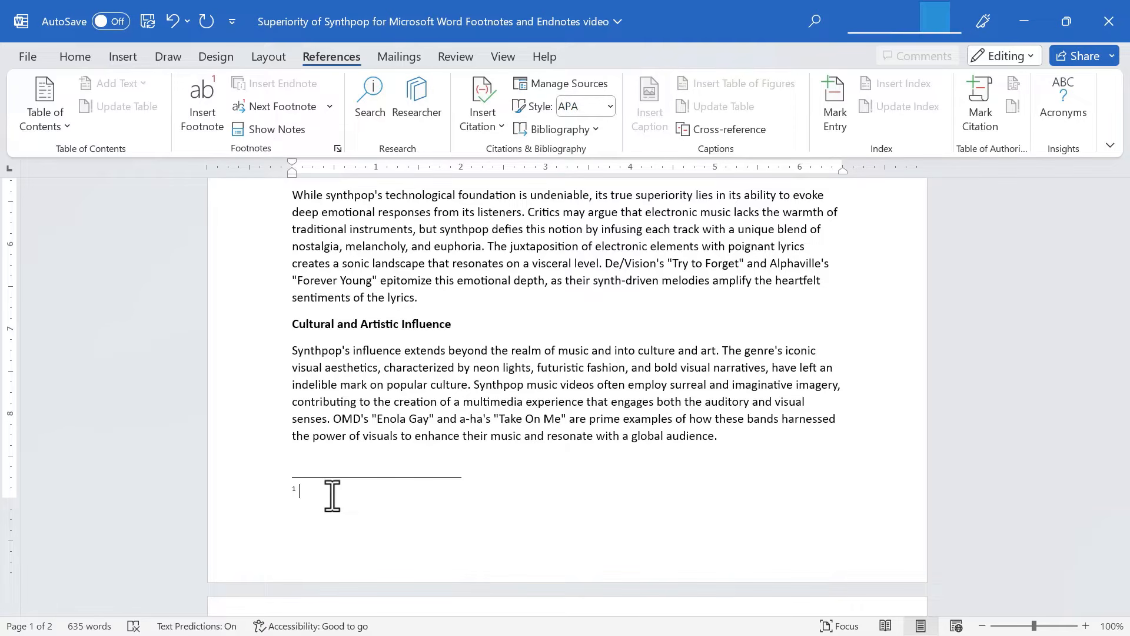
text(One of the most talented and excellent of all underground synthpop bands.)
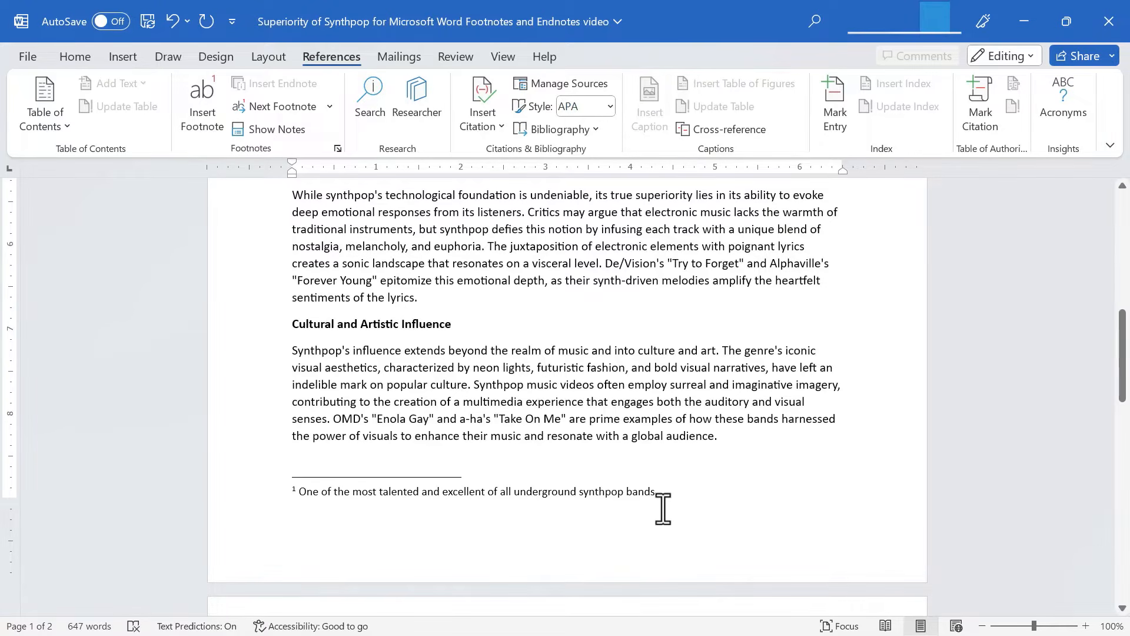
Return to the first footnote's reference mark after "Leiahdorus" in the Introduction and check its link to the note
scroll(685, 492, up, 2)
scroll(685, 492, up, 6)
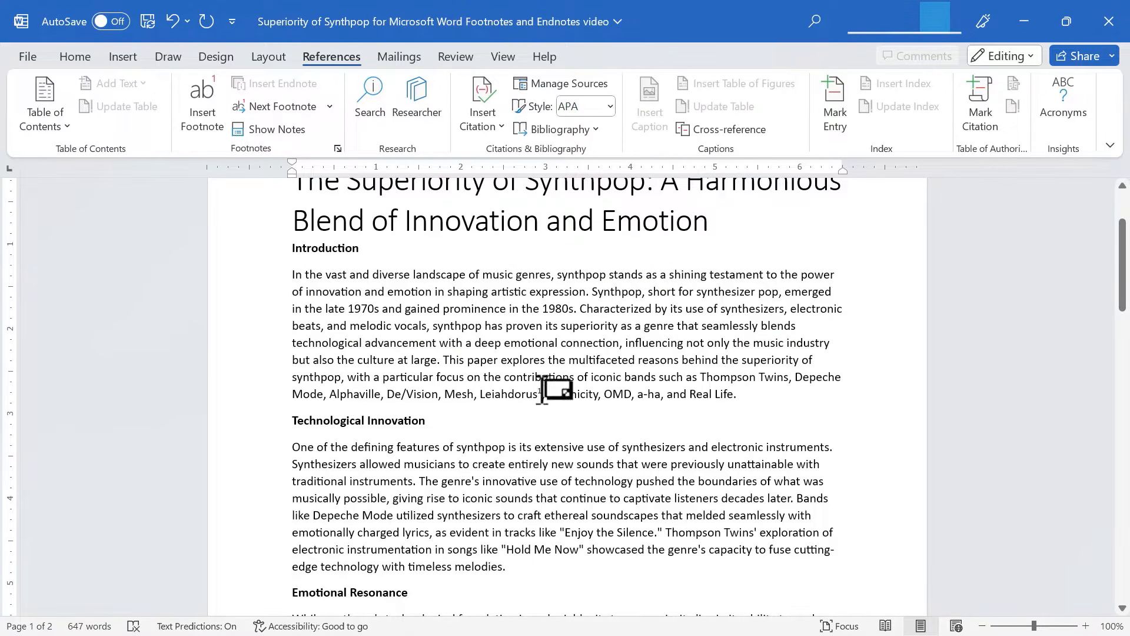
double_click(547, 392)
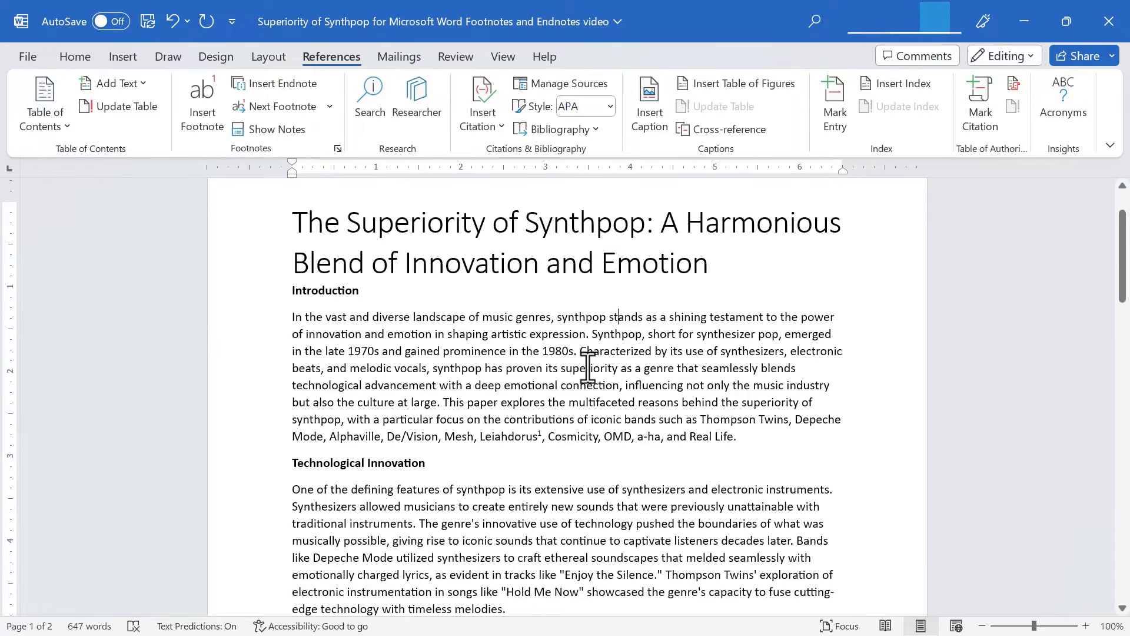
Insert a footnote after "Forever Young" in the Emotional Resonance paragraph reading "Perhaps the best synthpop song ever written."
scroll(588, 368, down, 4)
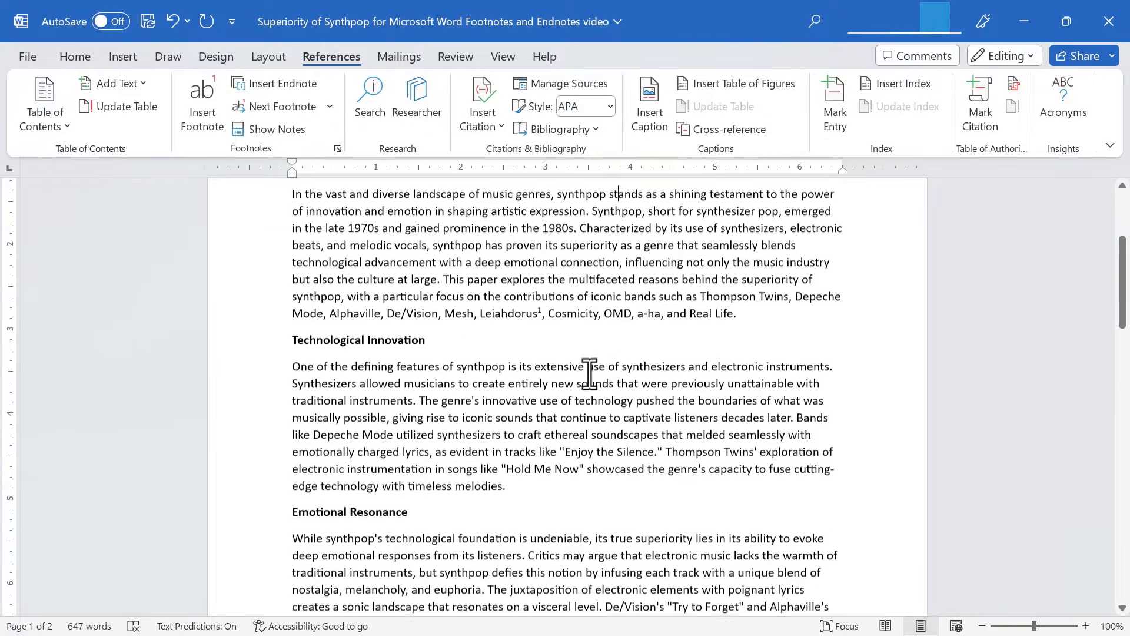
scroll(642, 362, down, 3)
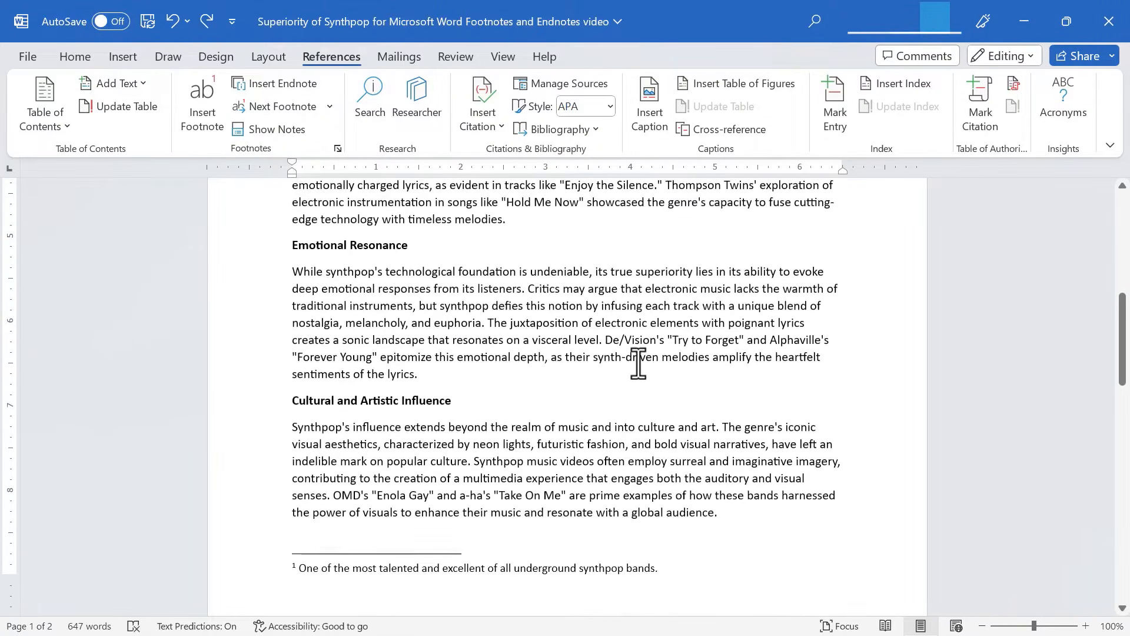
click(376, 357)
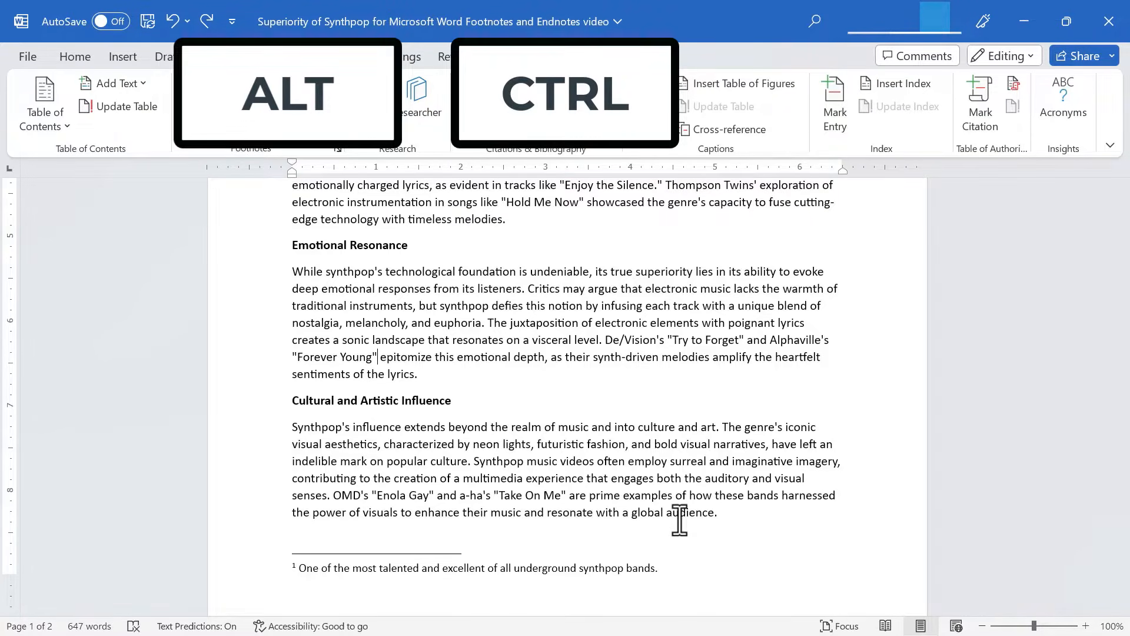
key(ctrl+alt+f)
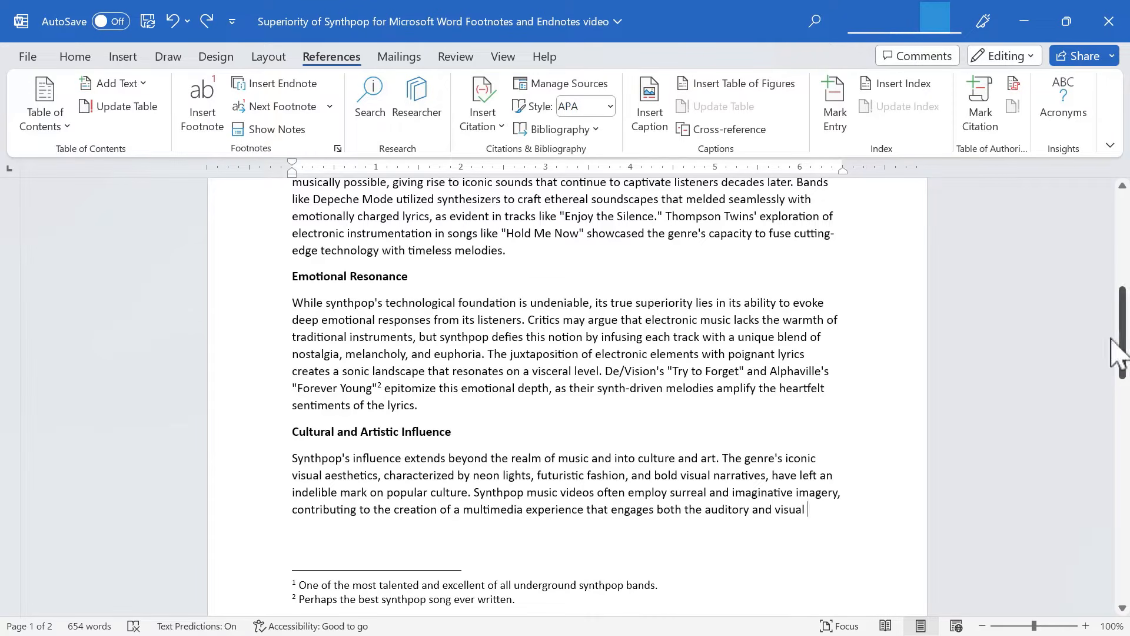
Insert an endnote after "Real Life." at the end of the Introduction paragraph
drag(1122, 360, 1125, 232)
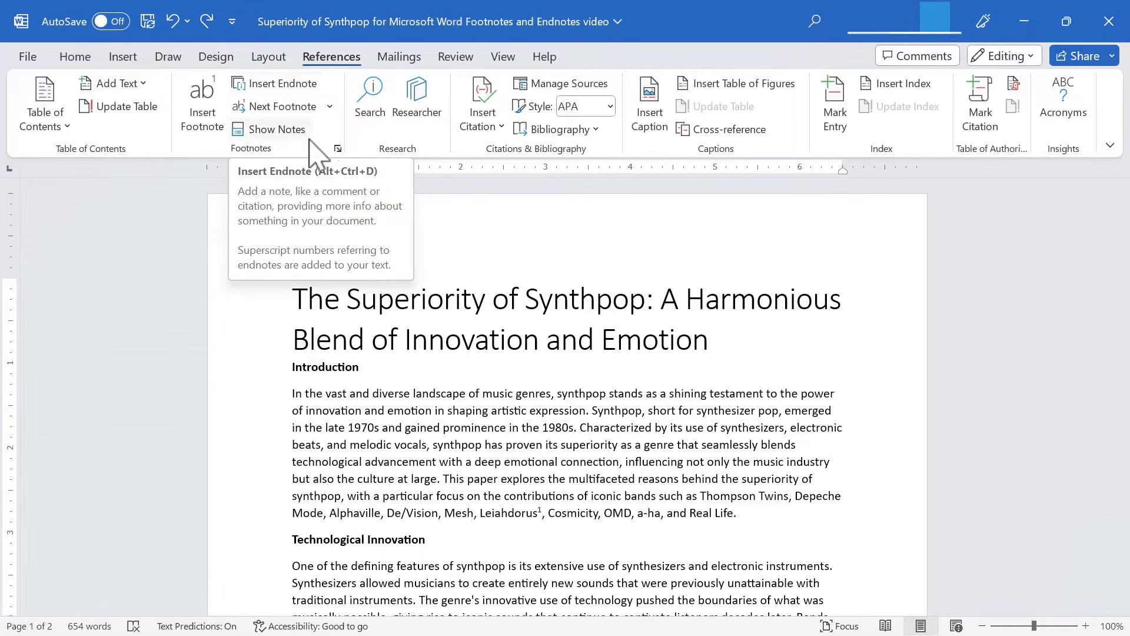
key(alt)
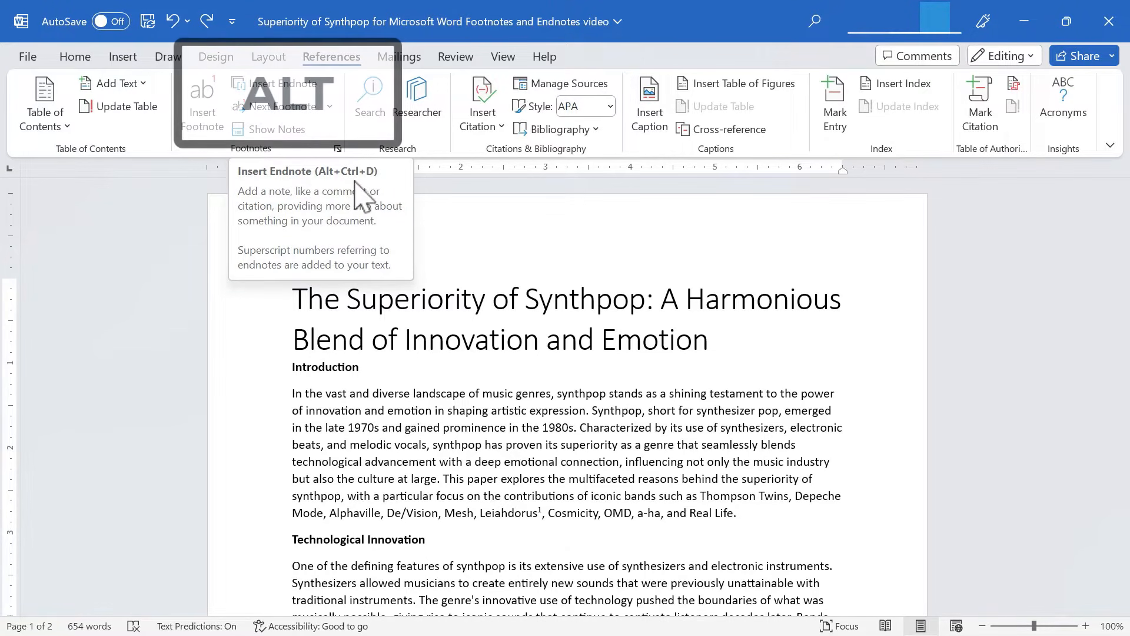
key(ctrl+alt+d)
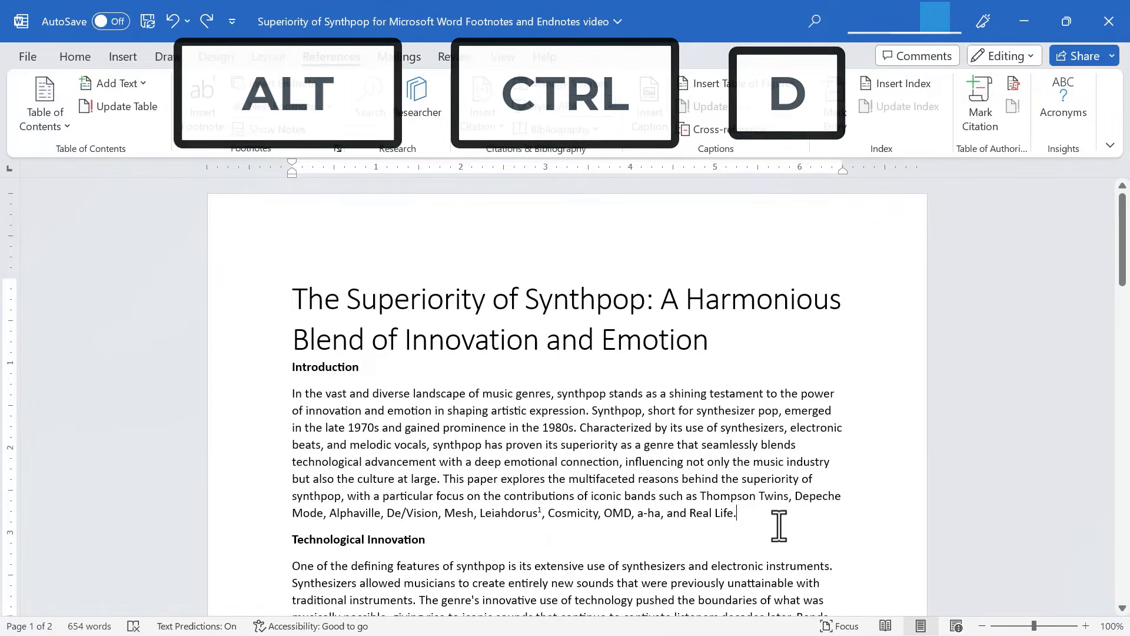
scroll(611, 291, up, 6)
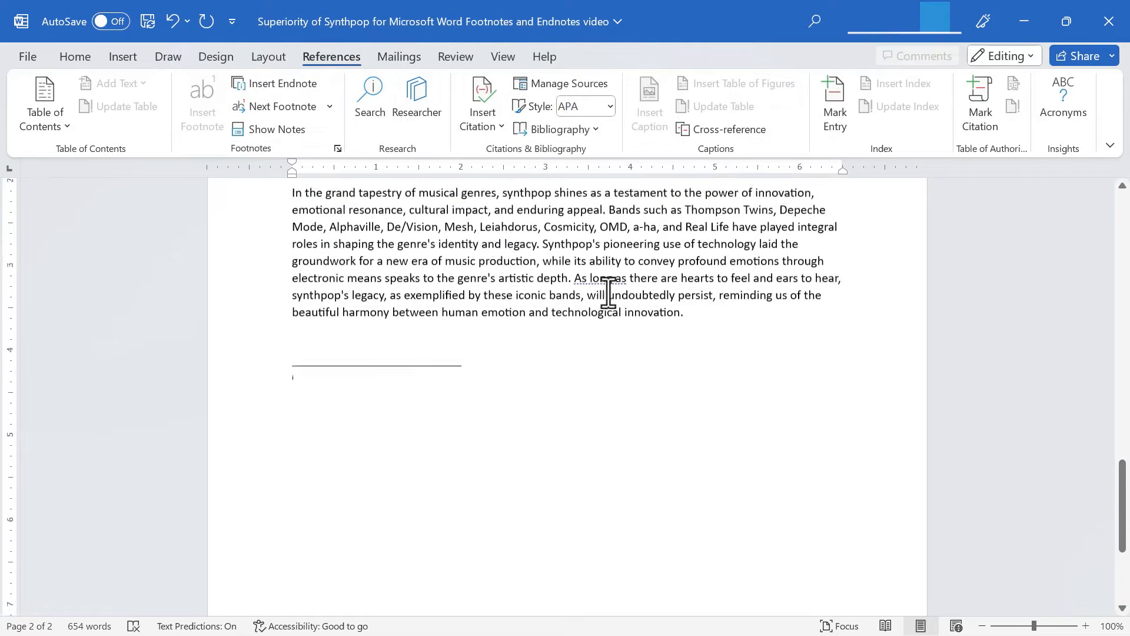
scroll(604, 303, down, 10)
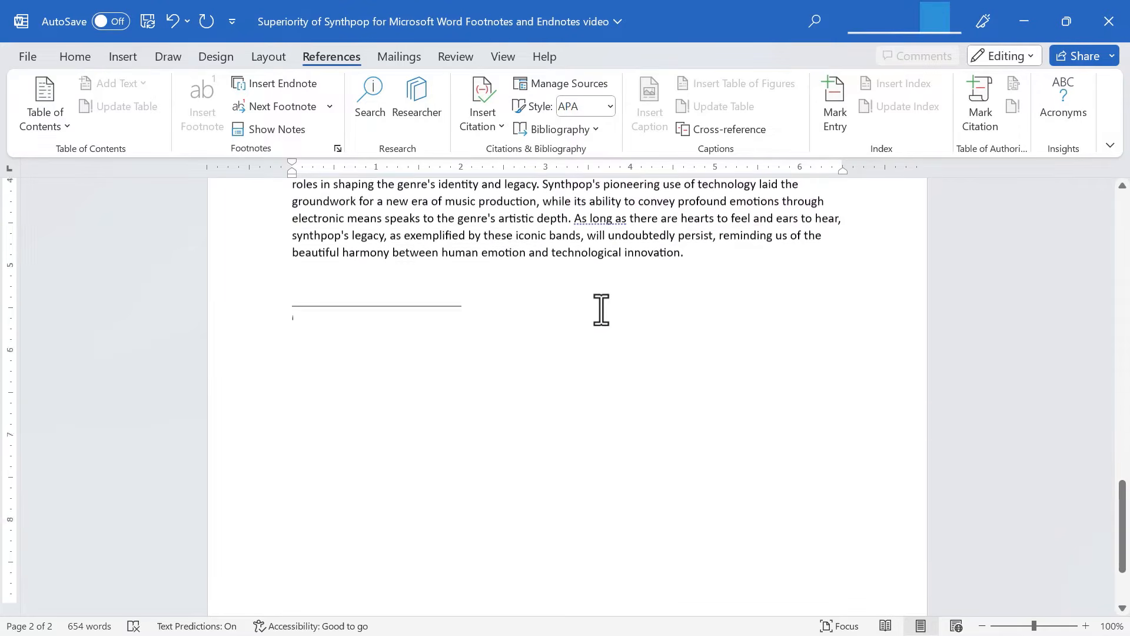
scroll(601, 308, up, 7)
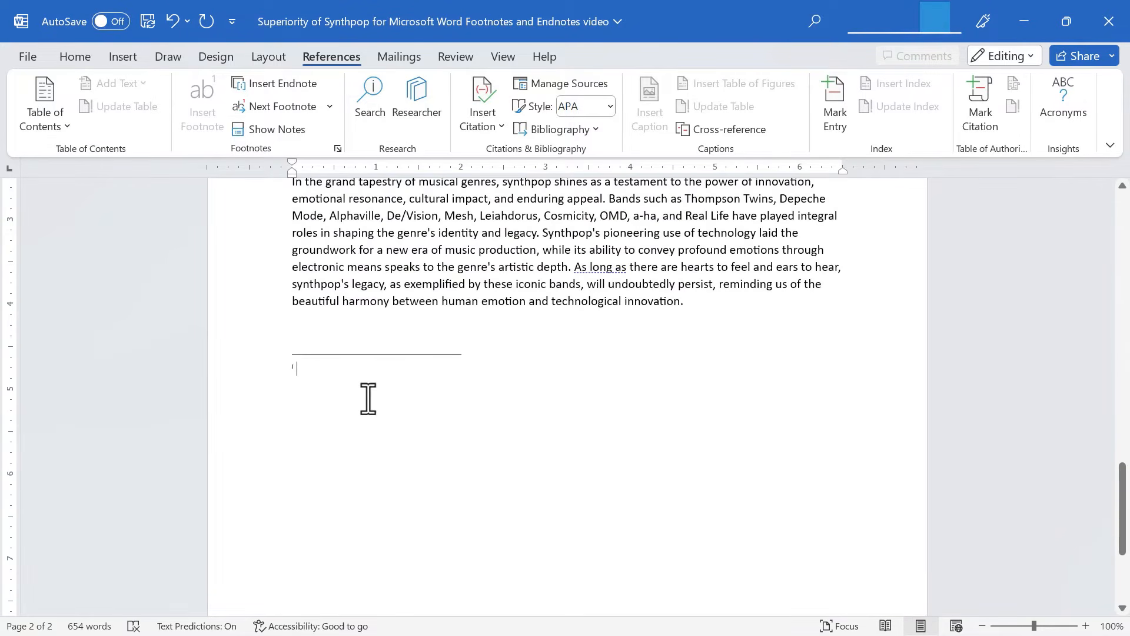
text(To learn more about these great bands, and many other)
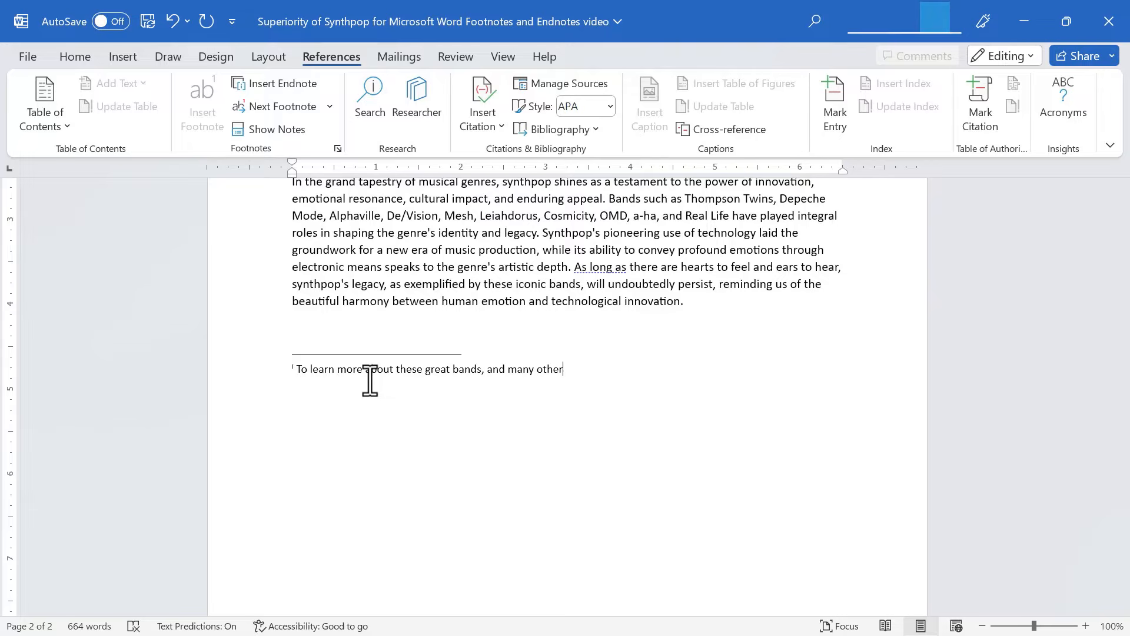
text( synthpop bands, check out my website at http://synthpopreviews.blogspot.com/ and the Synthpop Reviews YouTube channel.)
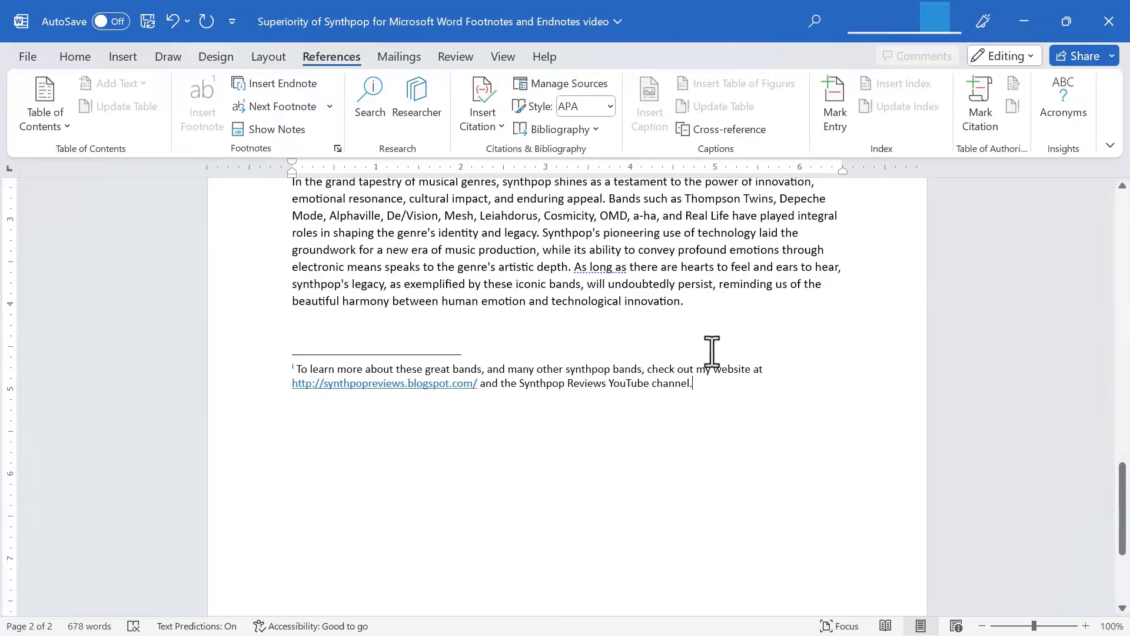
Zoom the document to 200% and examine the endnote and its reference mark after "Real Life."
click(501, 58)
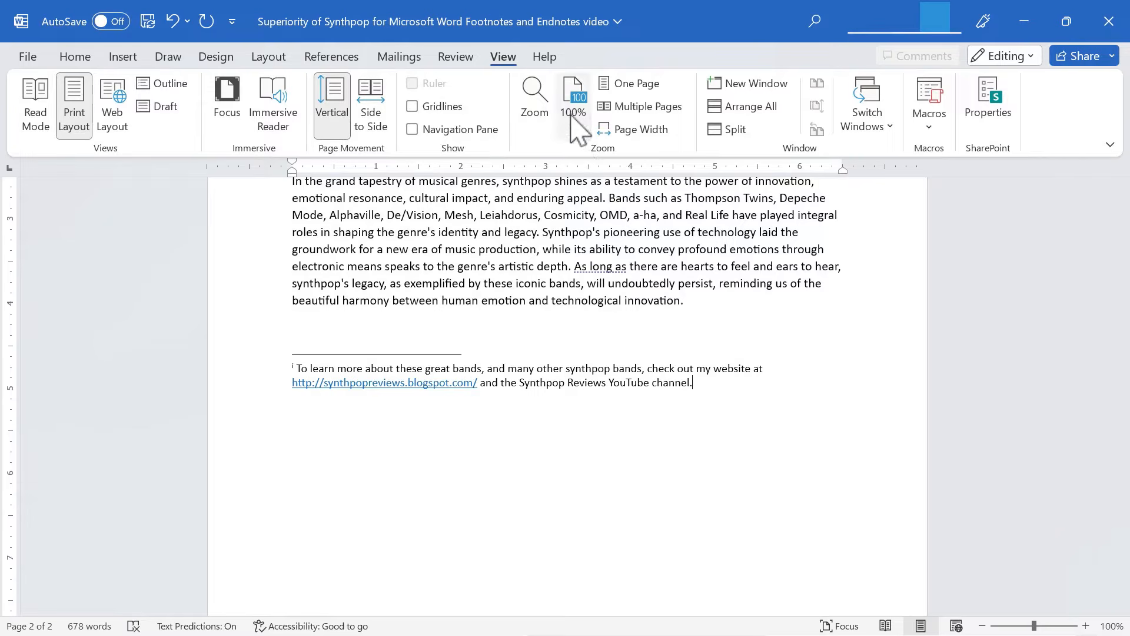
click(535, 113)
click(493, 271)
click(561, 376)
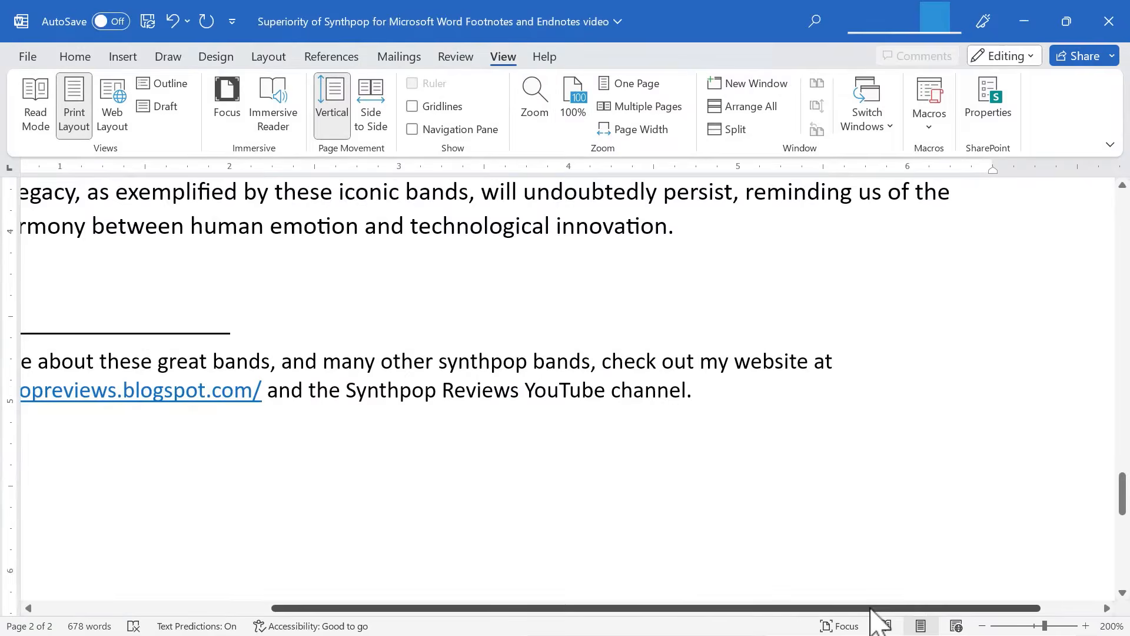
drag(871, 608, 585, 600)
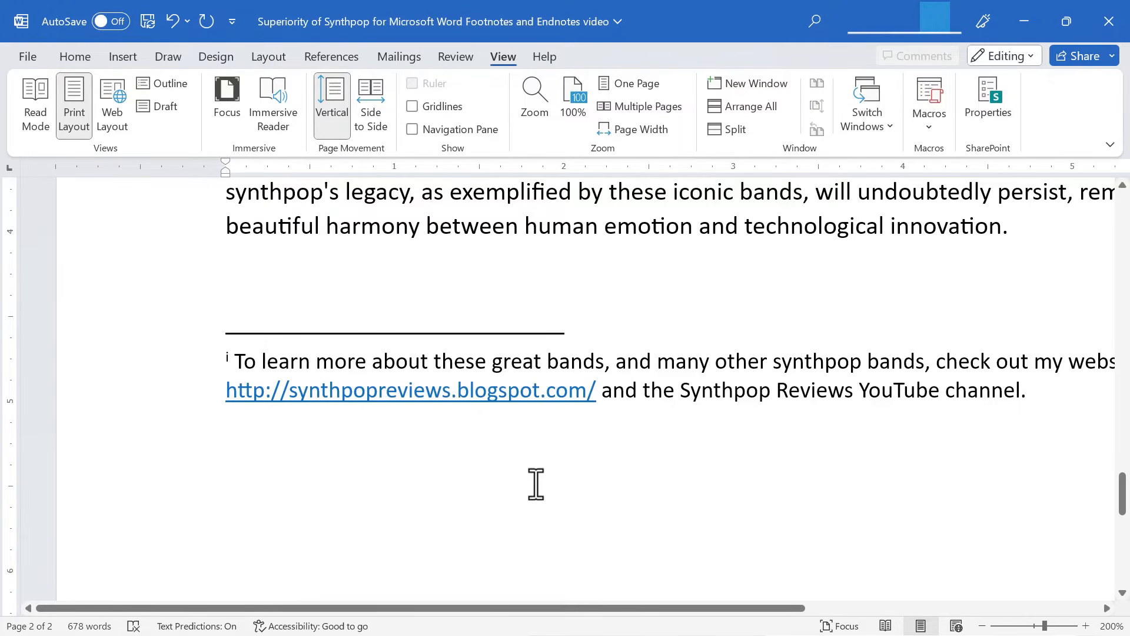
scroll(362, 400, up, 20)
scroll(350, 393, right, 5)
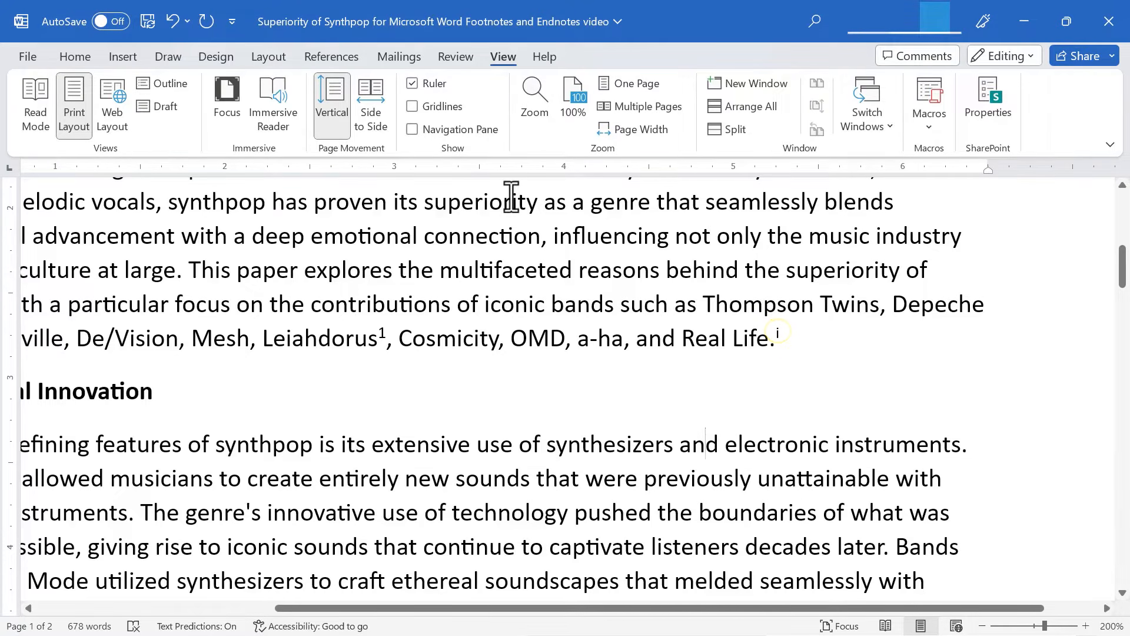
Try adding a second endnote in the first sentence under Technological Innovation, and undo the insertion
key(ctrl+alt+d)
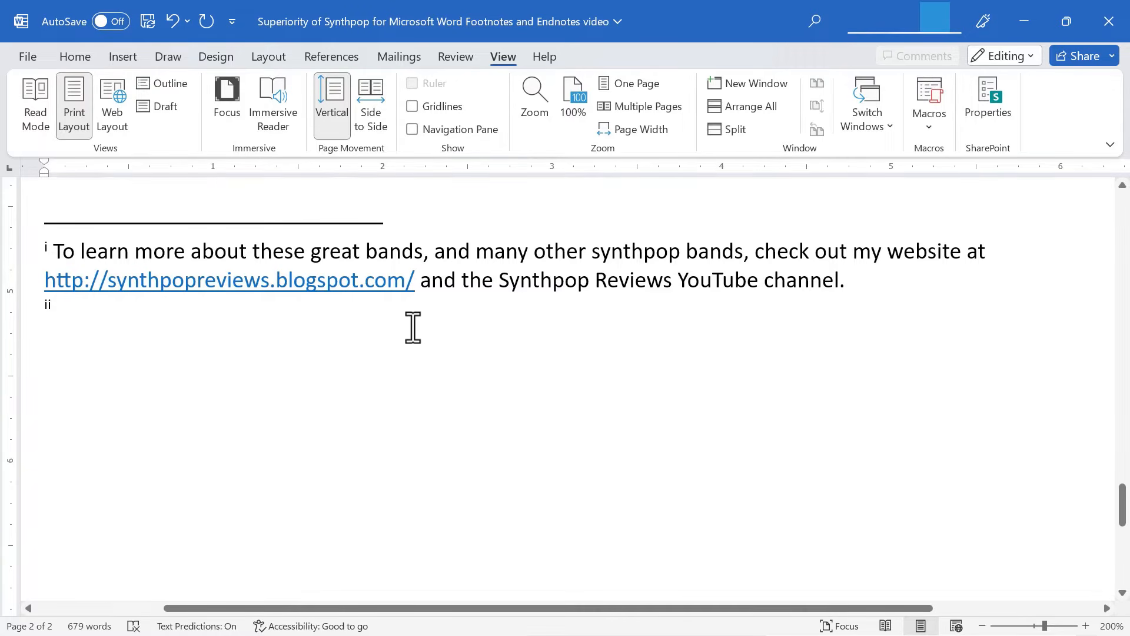
scroll(523, 308, up, 3)
scroll(522, 309, down, 1)
scroll(522, 308, down, 2)
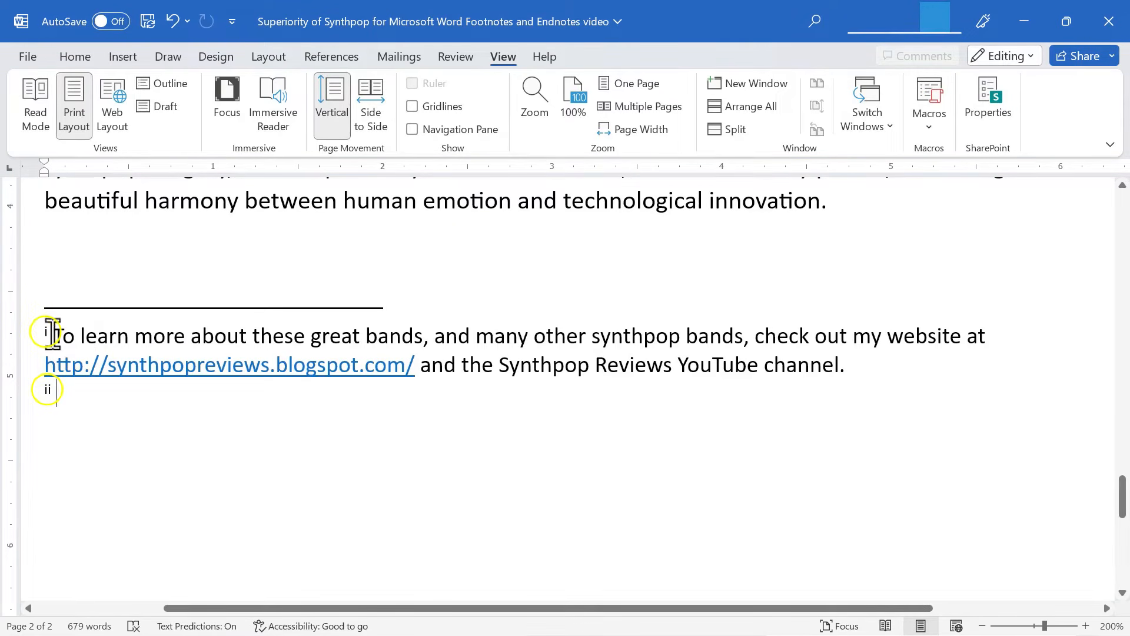
key(ctrl+z)
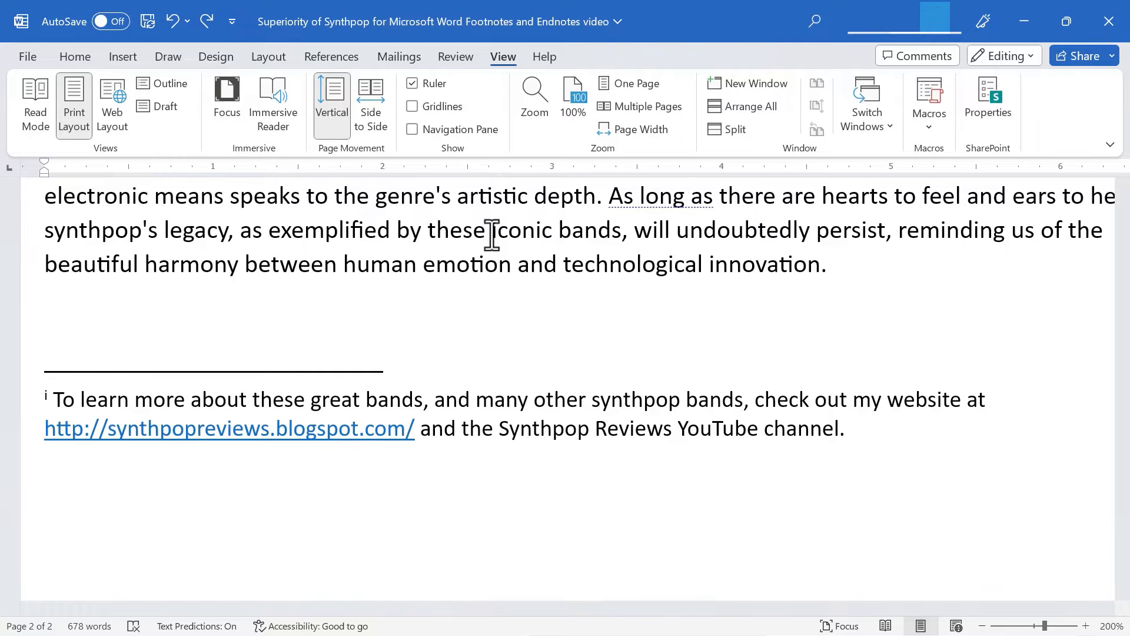
Preview the endnote from its reference mark after "Real Life." in the Introduction and jump to the note itself
scroll(375, 269, down, 3)
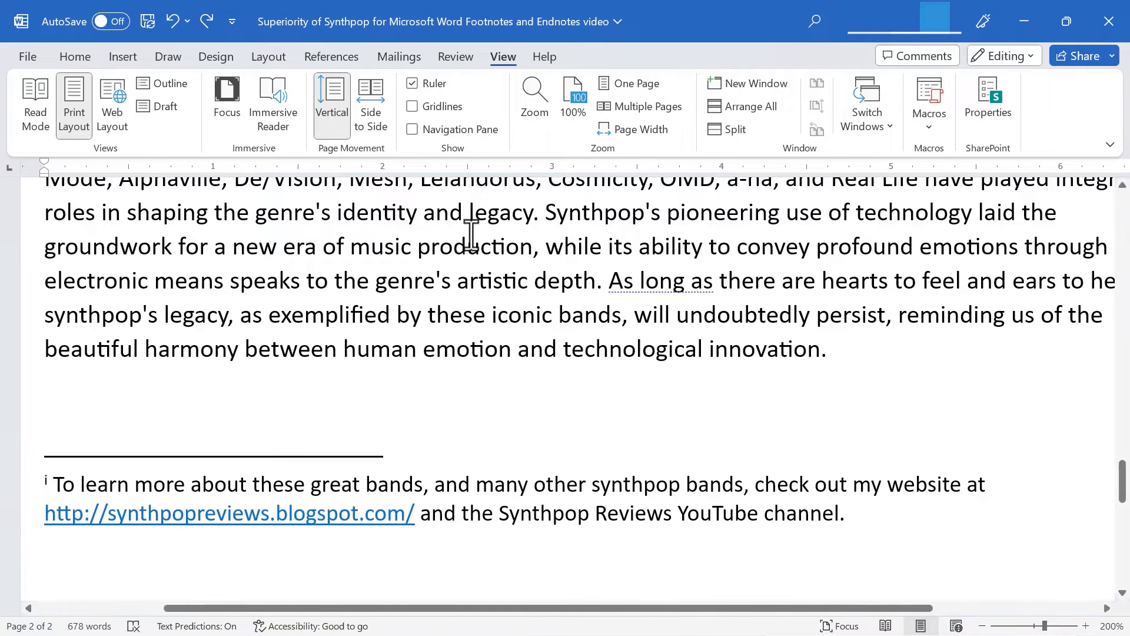
scroll(528, 350, up, 20)
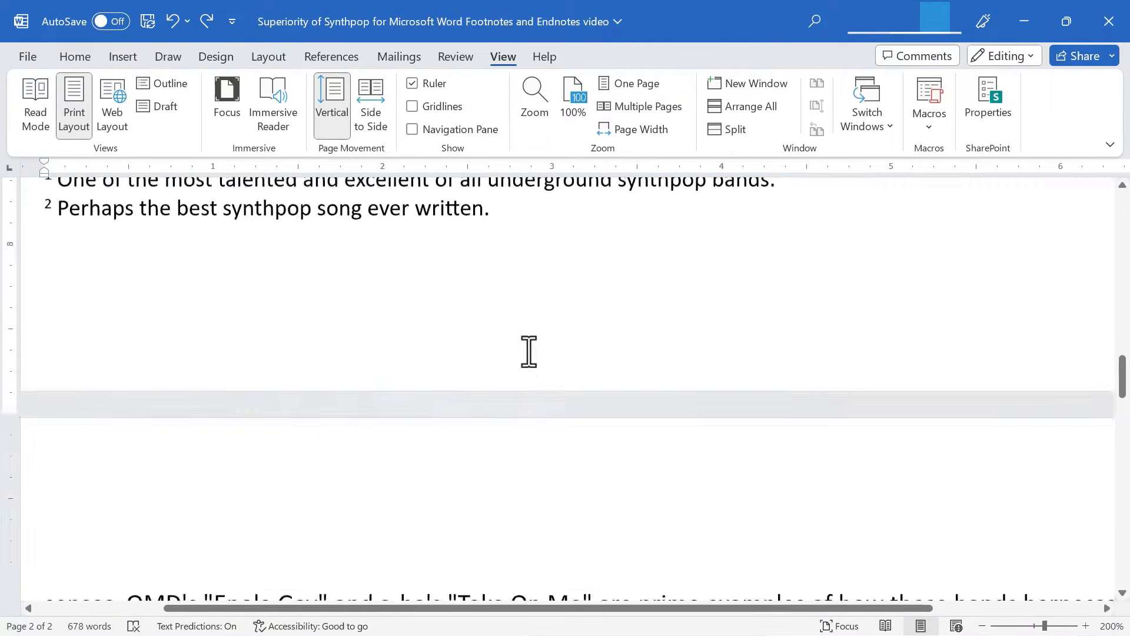
scroll(529, 350, down, 3)
scroll(528, 351, down, 1)
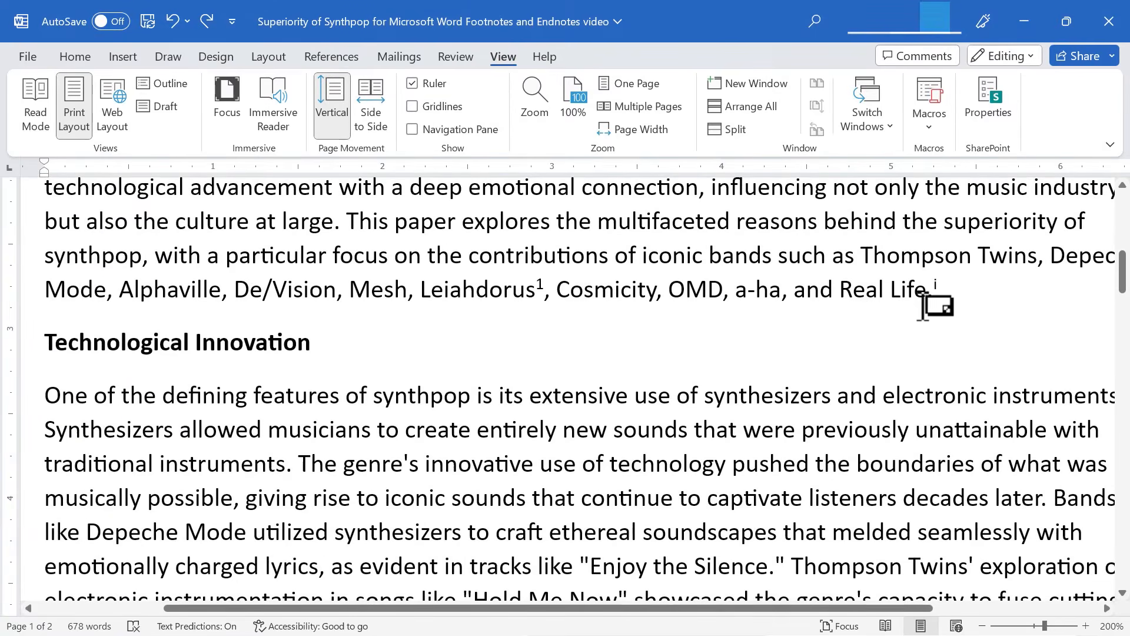
mouse_move(936, 285)
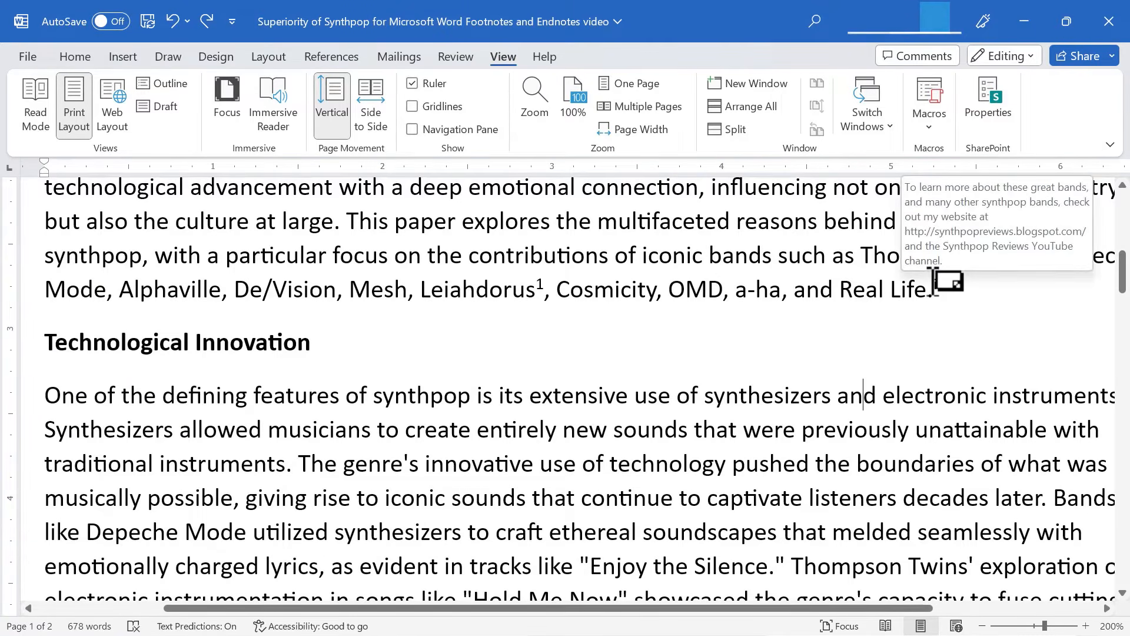
double_click(936, 286)
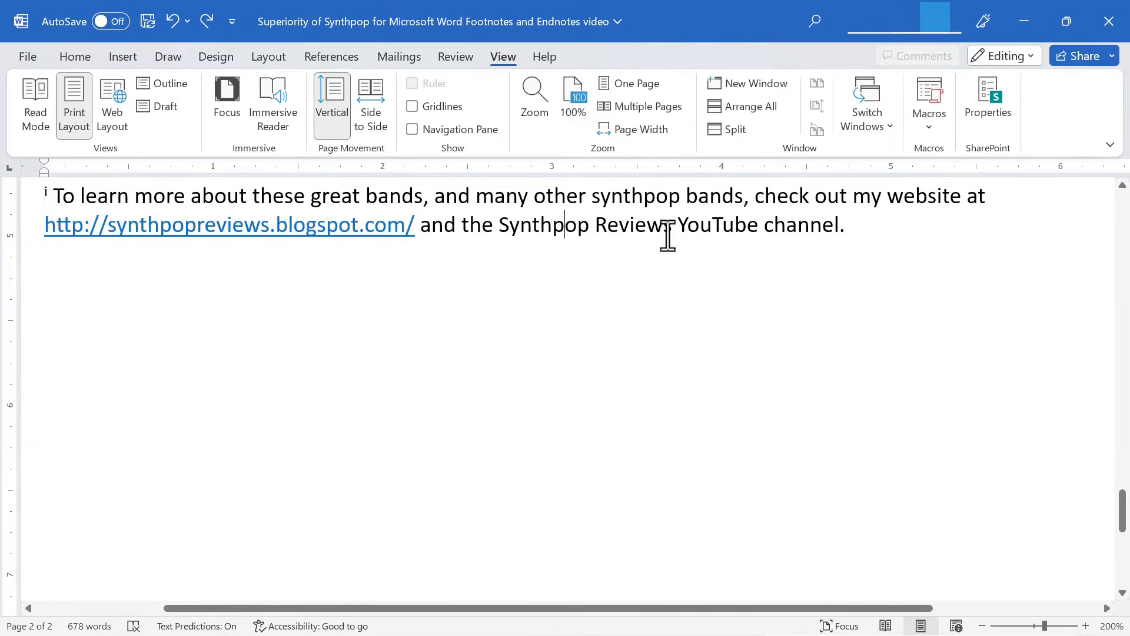
Try bold formatting on the whole endnote text, undo it, and show the font formatting options
drag(712, 224, 517, 202)
click(642, 235)
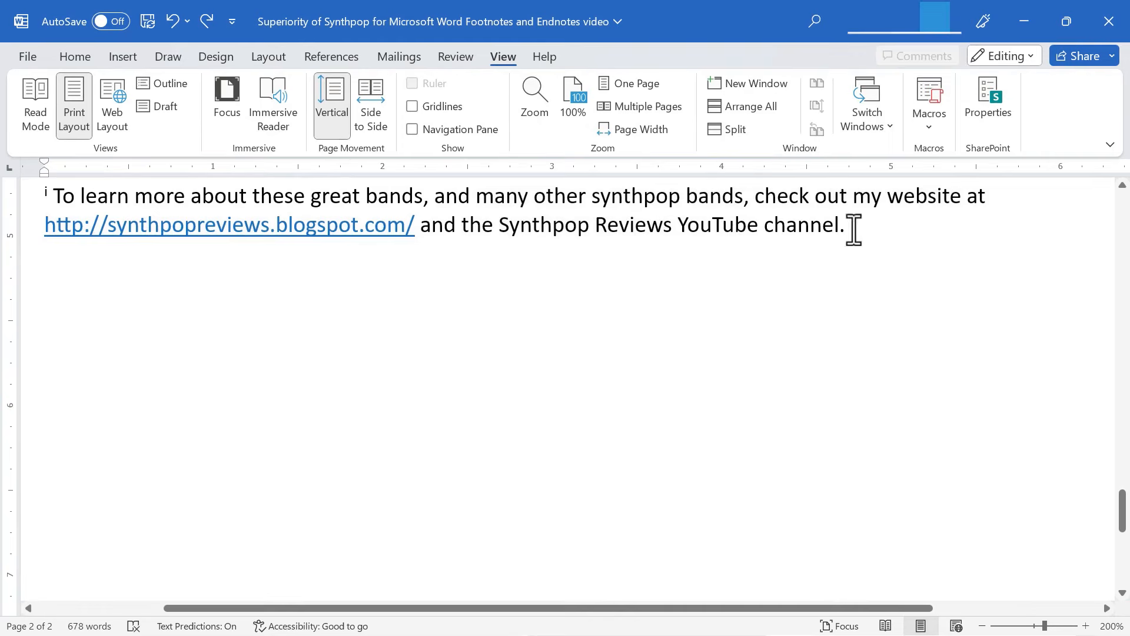
drag(853, 229, 47, 259)
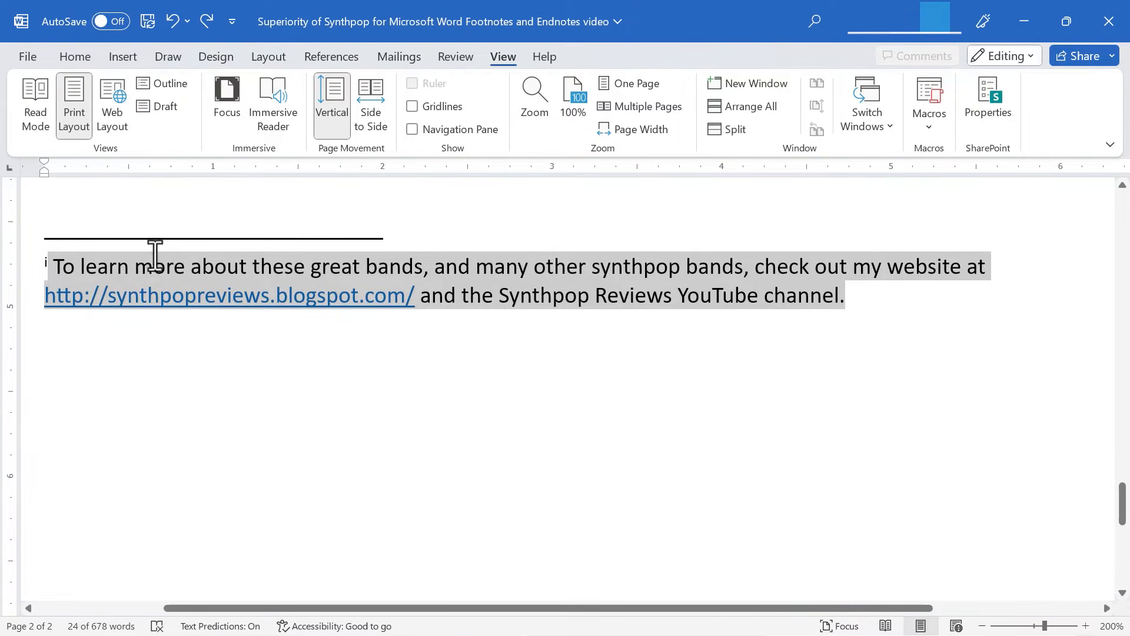
drag(848, 295, 54, 262)
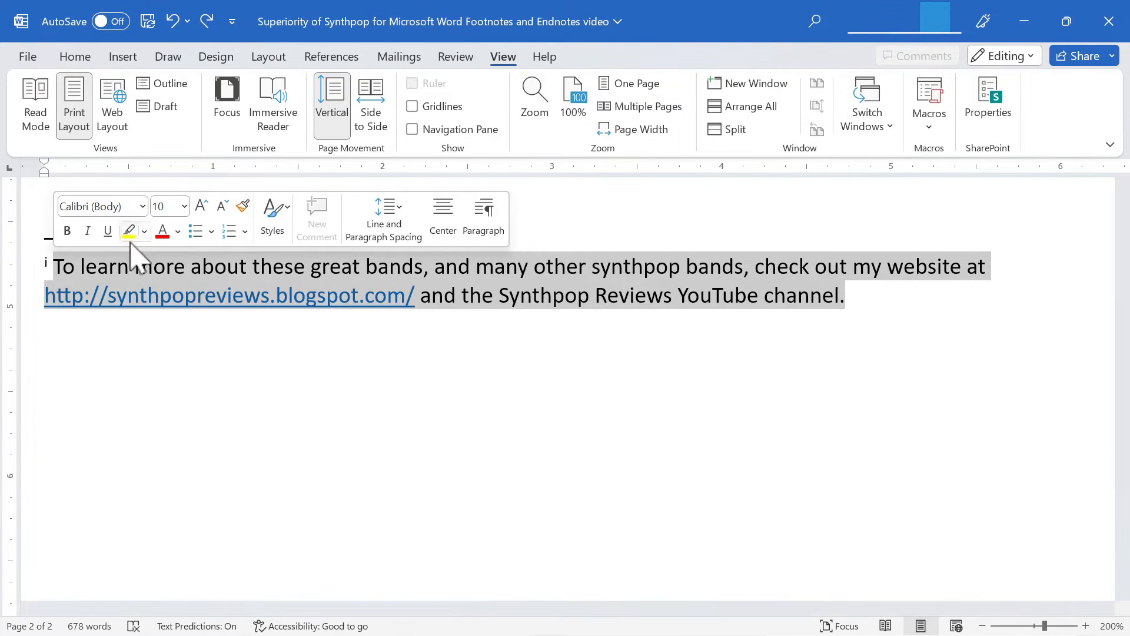
click(68, 232)
key(ctrl+z)
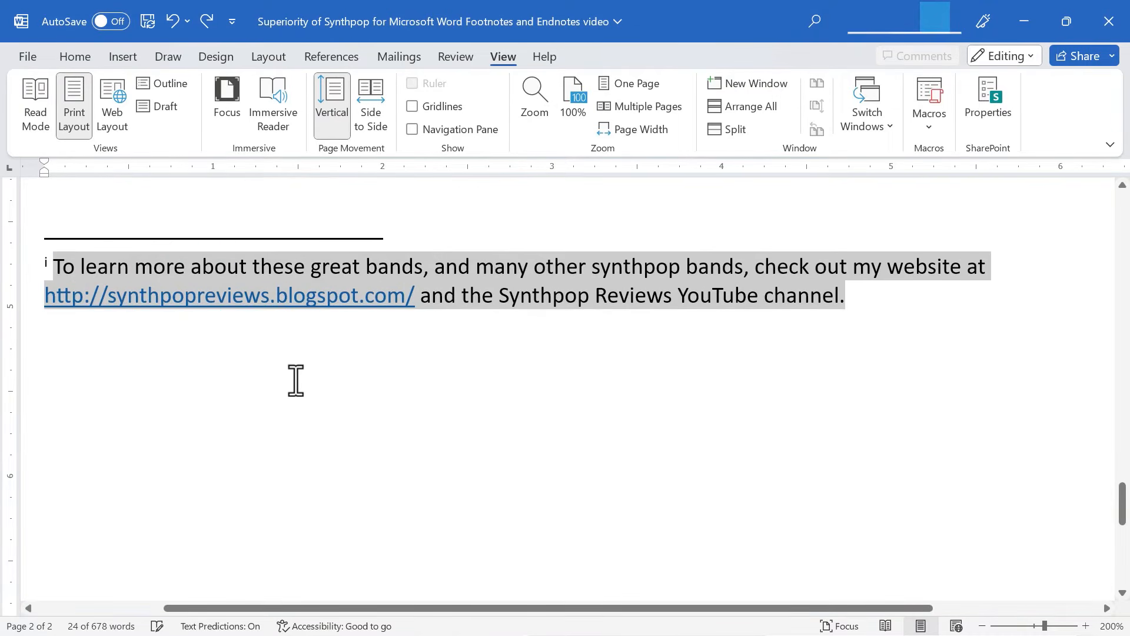
click(75, 57)
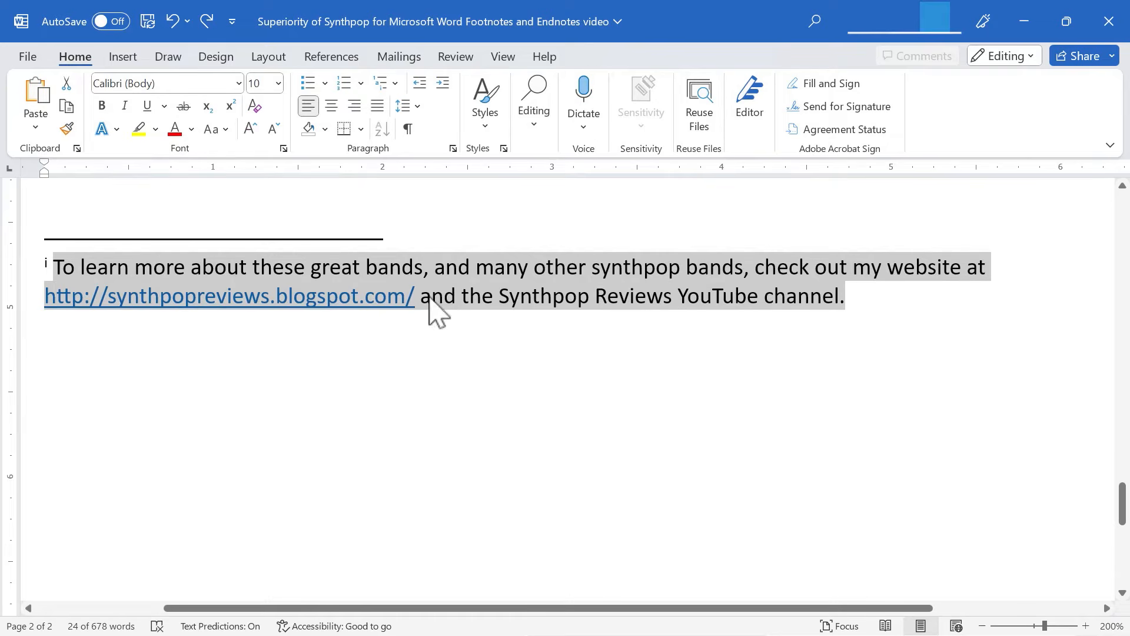
Try adding the characters "kjhj" at the end of the endnote text, and delete them again
click(892, 300)
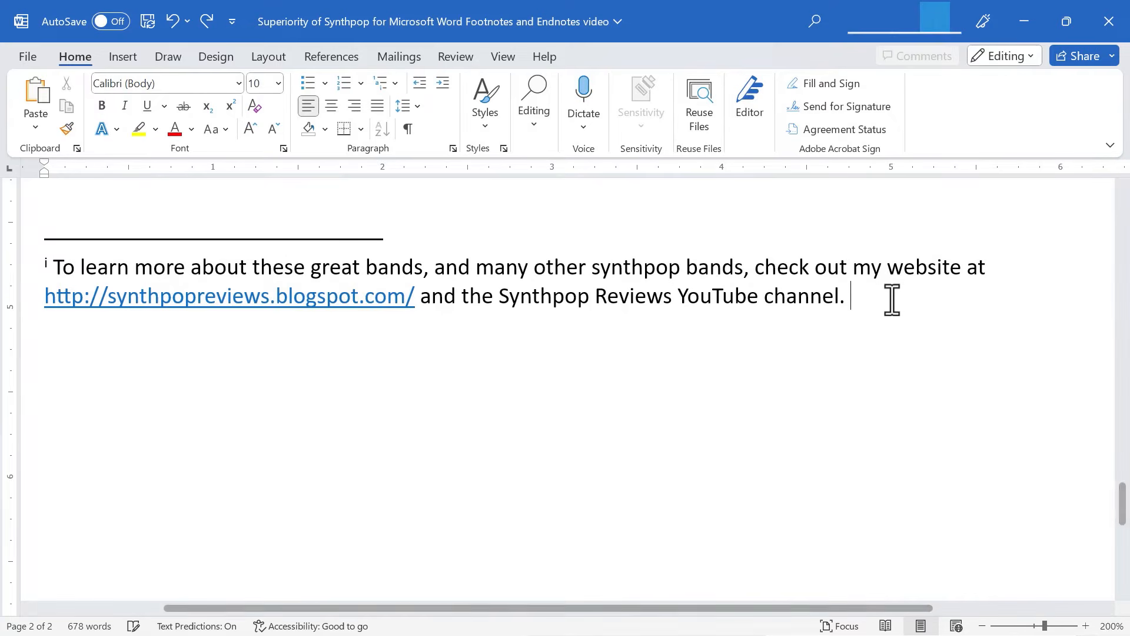
text(kjhj)
key(BackSpace)
key(BackSpace)
key(BackSpace)
key(BackSpace)
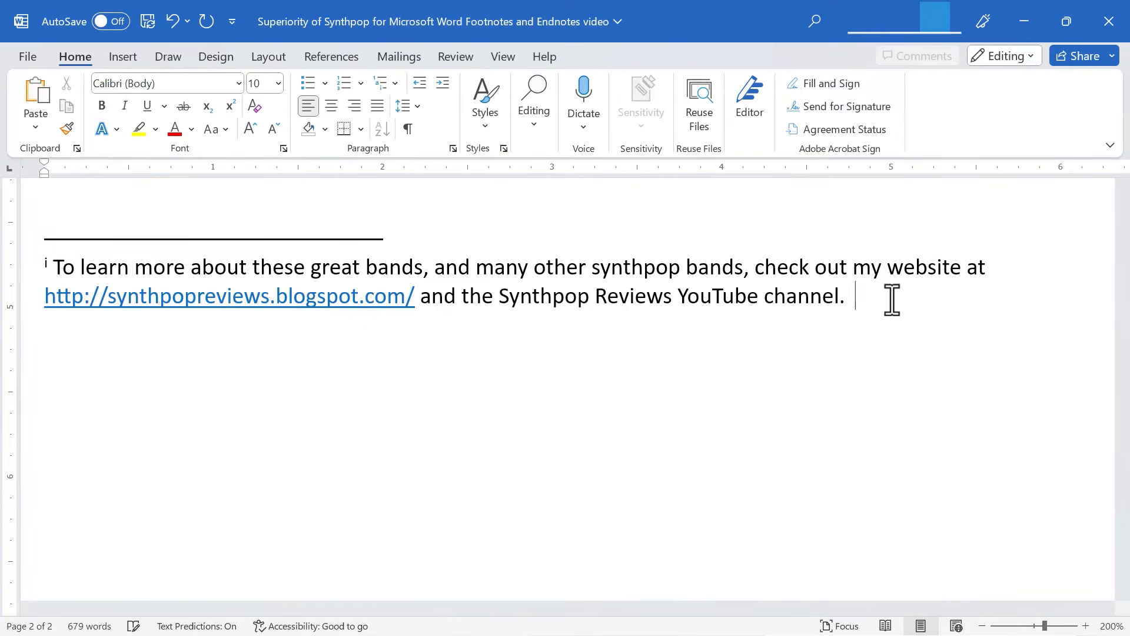
Go to the footnotes at the end of page 1 and place the cursor at the end of the first footnote's text
scroll(765, 323, up, 5)
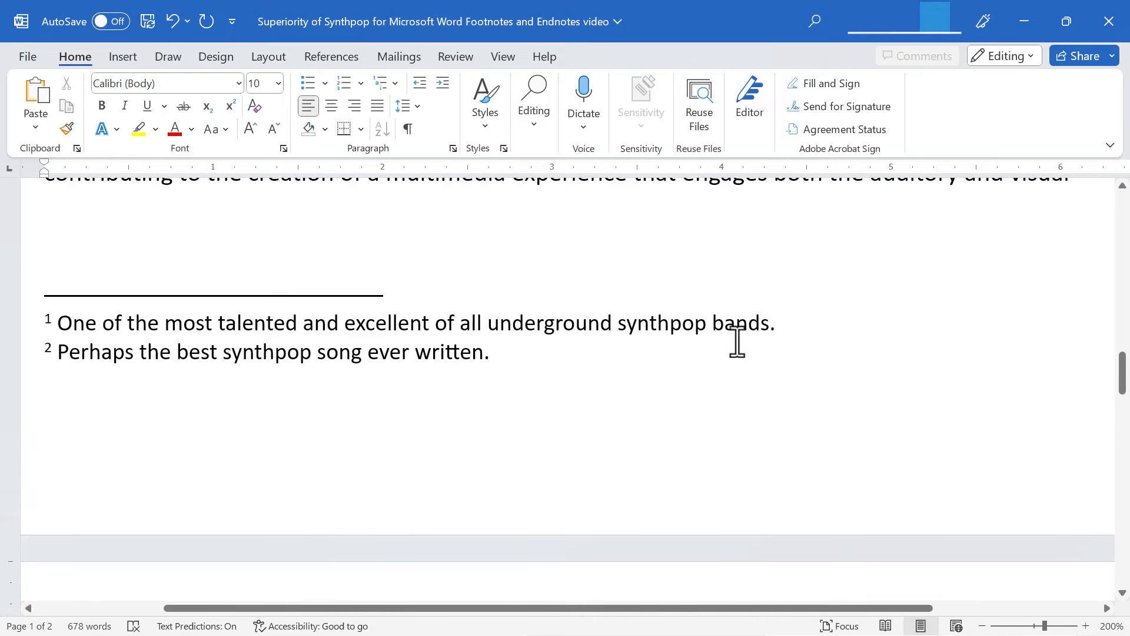
click(673, 383)
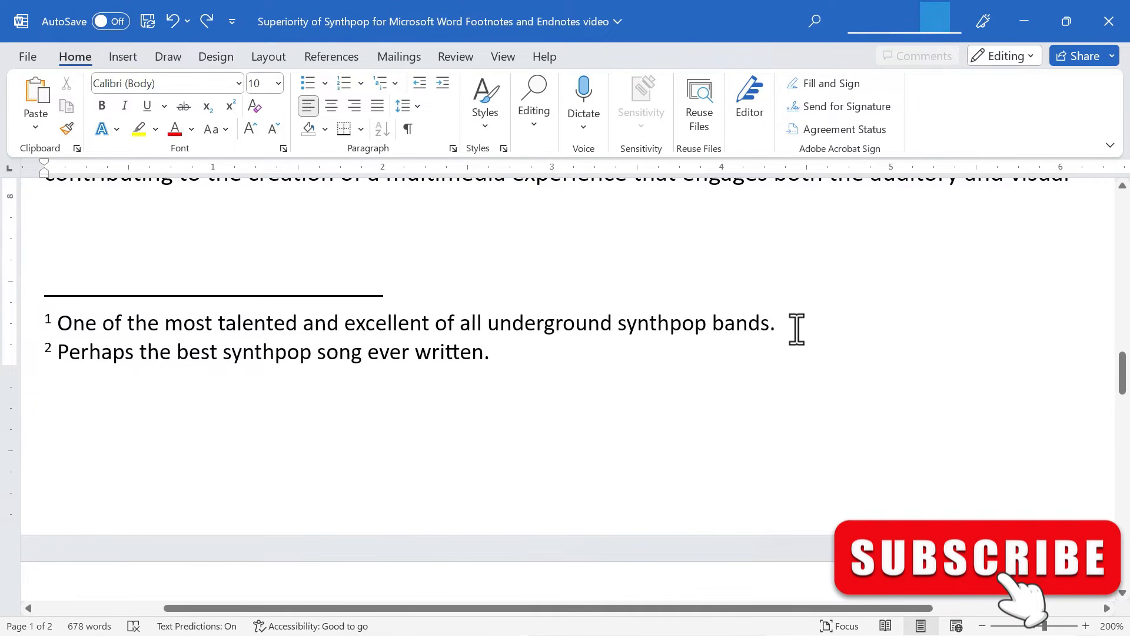
drag(796, 330, 839, 328)
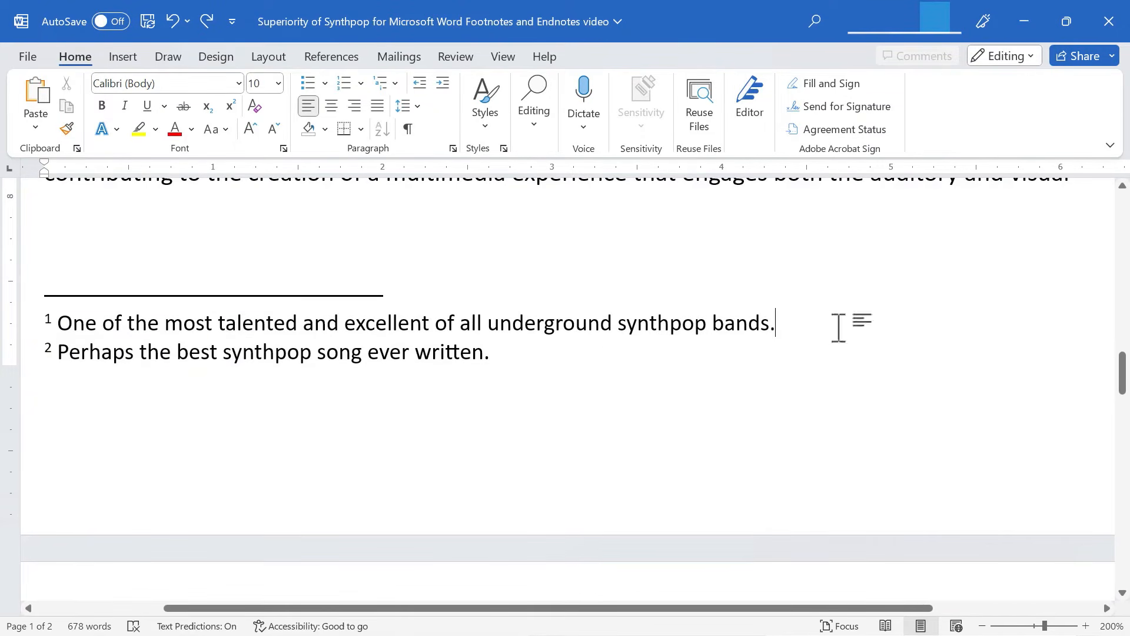
Delete the footnote reference mark after "Leiahdorus" in the Introduction to remove that footnote
scroll(841, 329, up, 12)
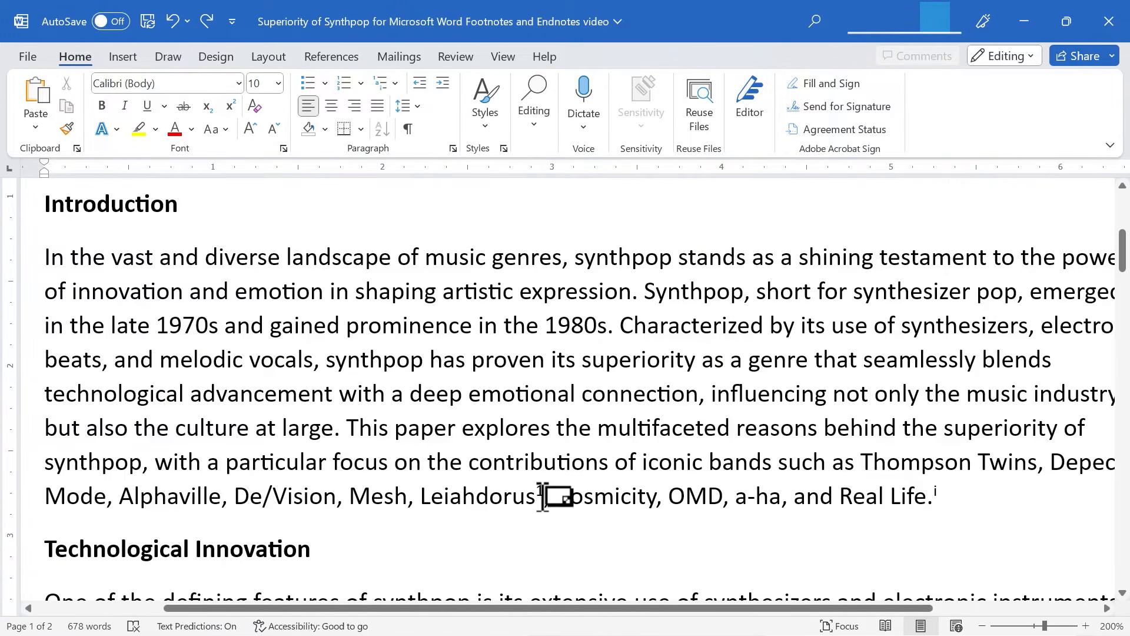
click(570, 493)
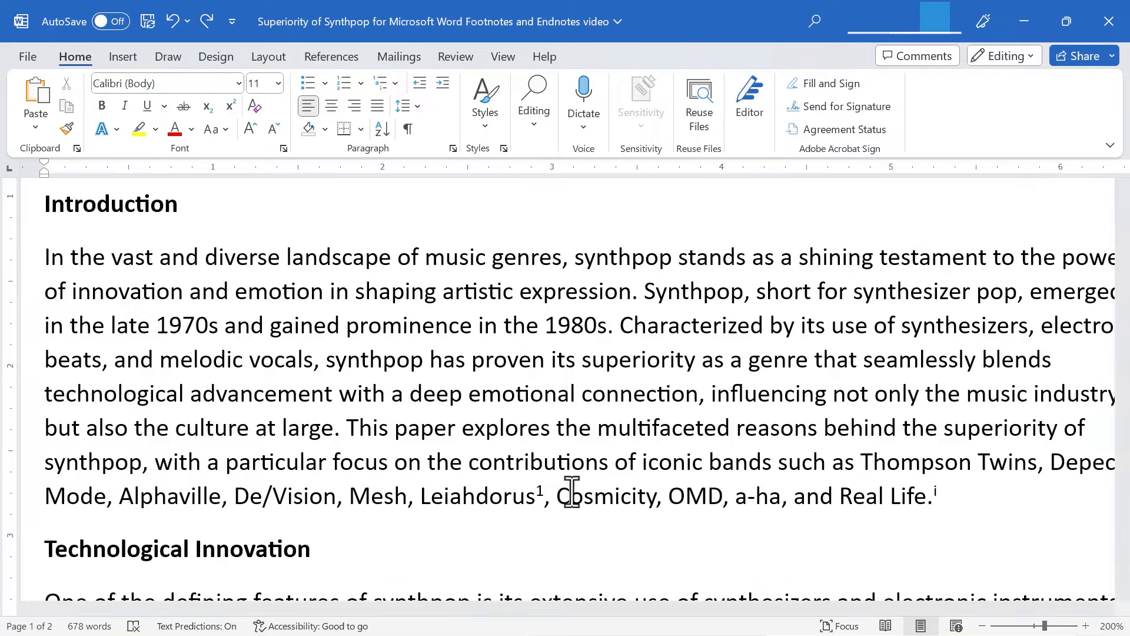
key(shift+Left)
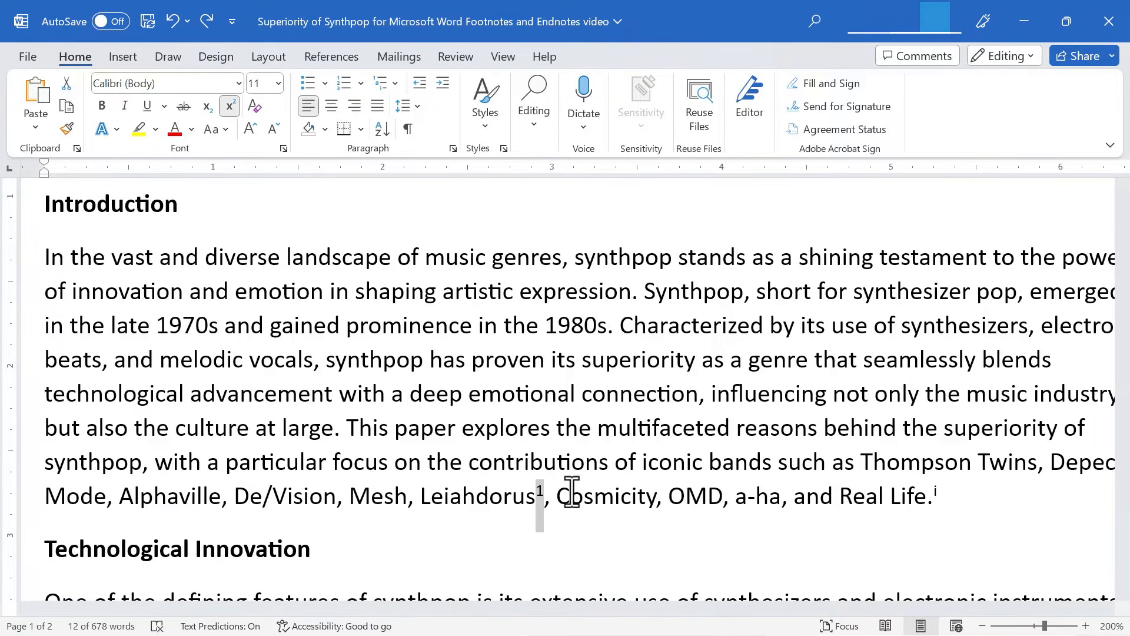
key(Delete)
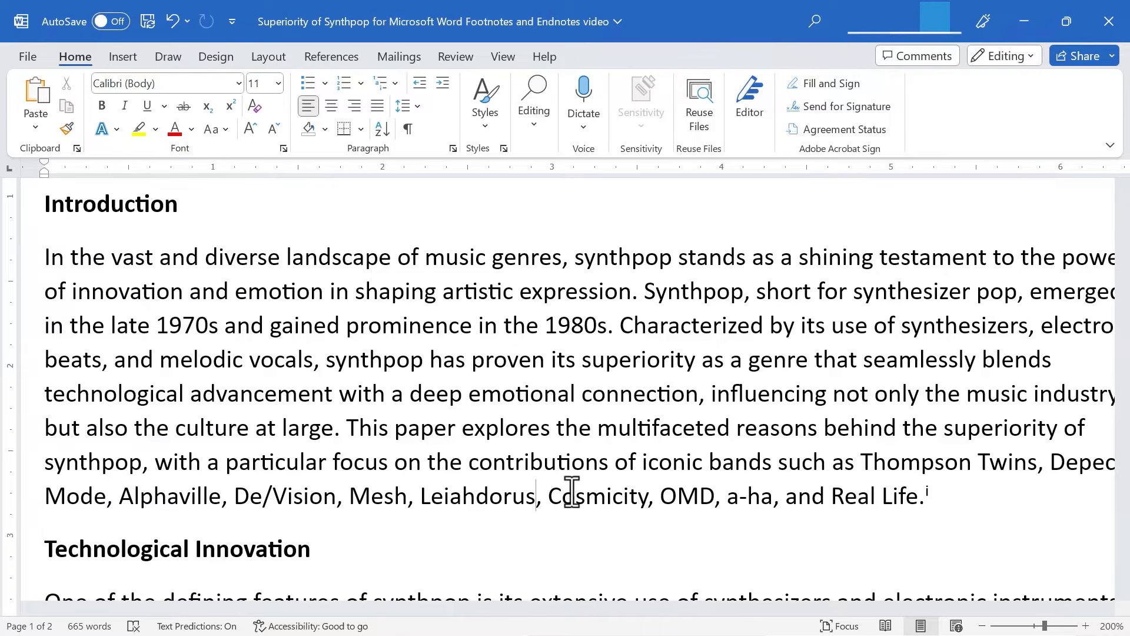
Check the remaining footnote at the end of page 1, and undo the footnote deletion
scroll(572, 494, down, 12)
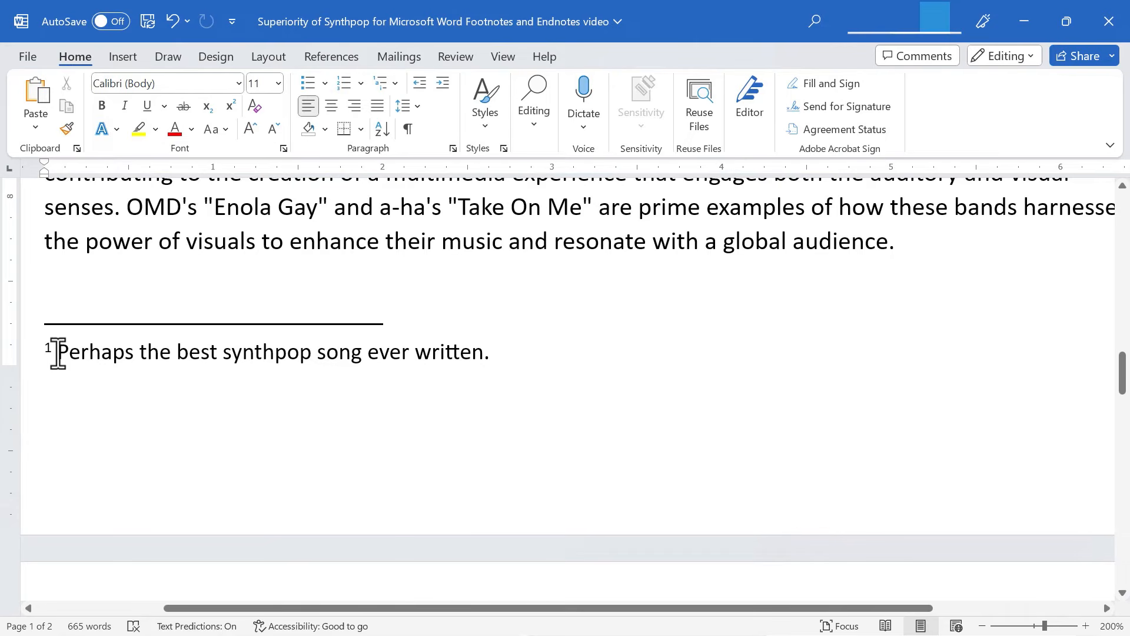
click(440, 351)
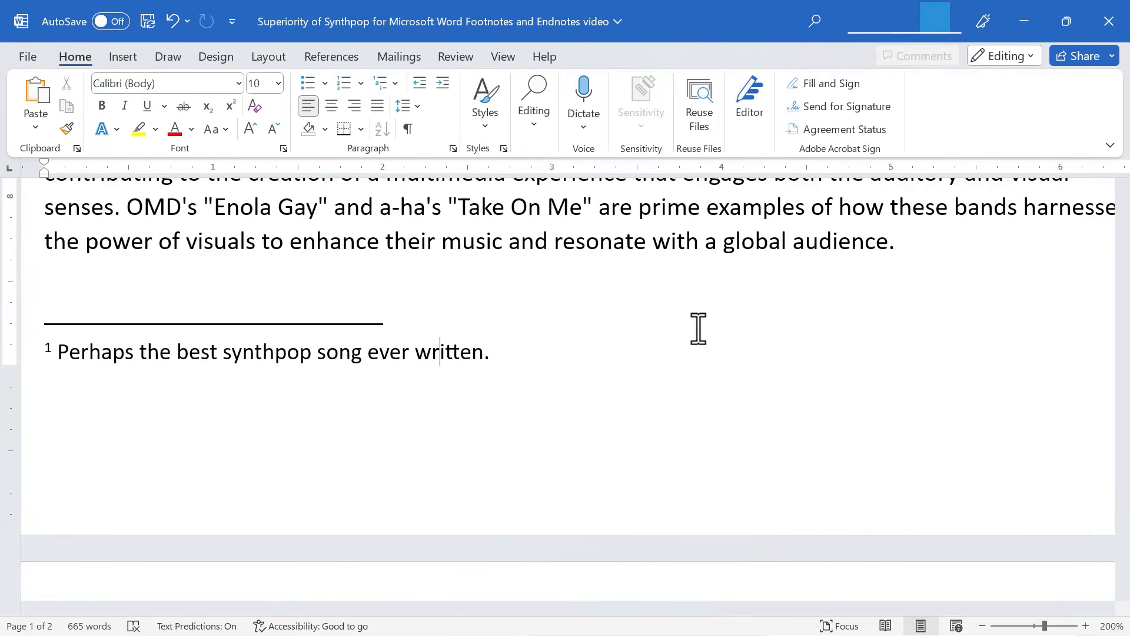
key(ctrl+z)
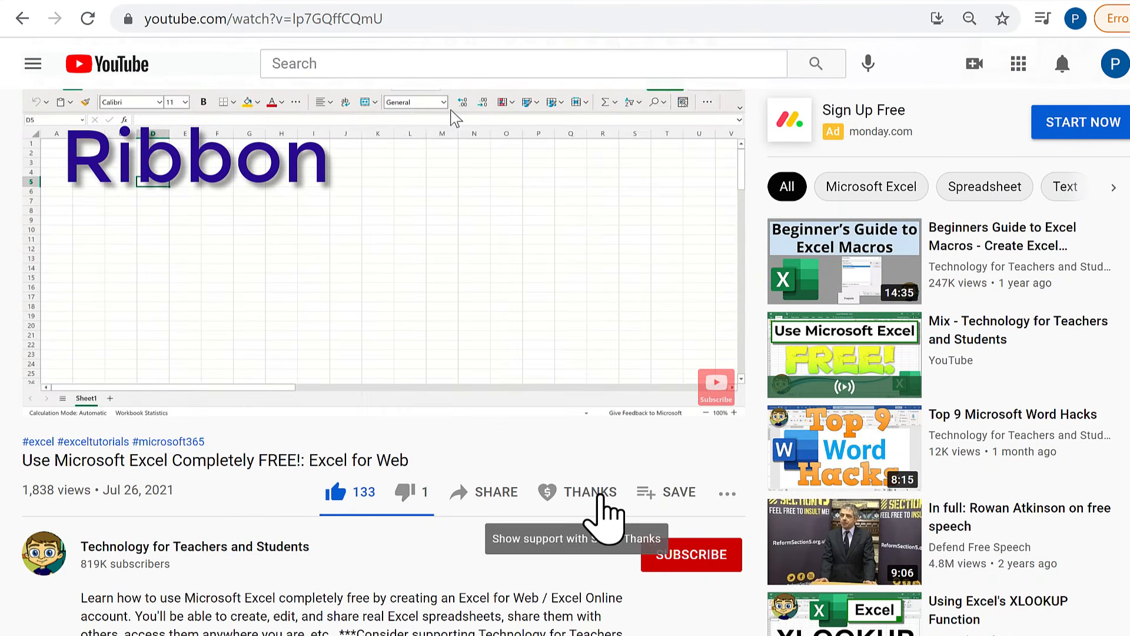
Switch to YouTube and open the Super Thanks options for the video "Use Microsoft Excel Completely FREE!: Excel for Web"
click(600, 497)
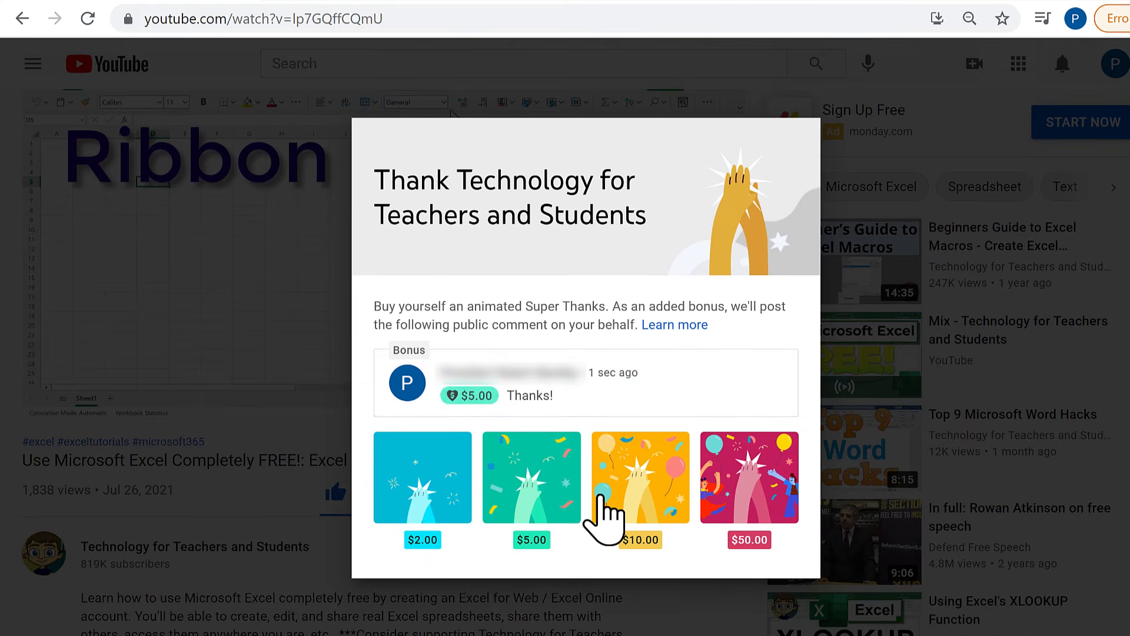